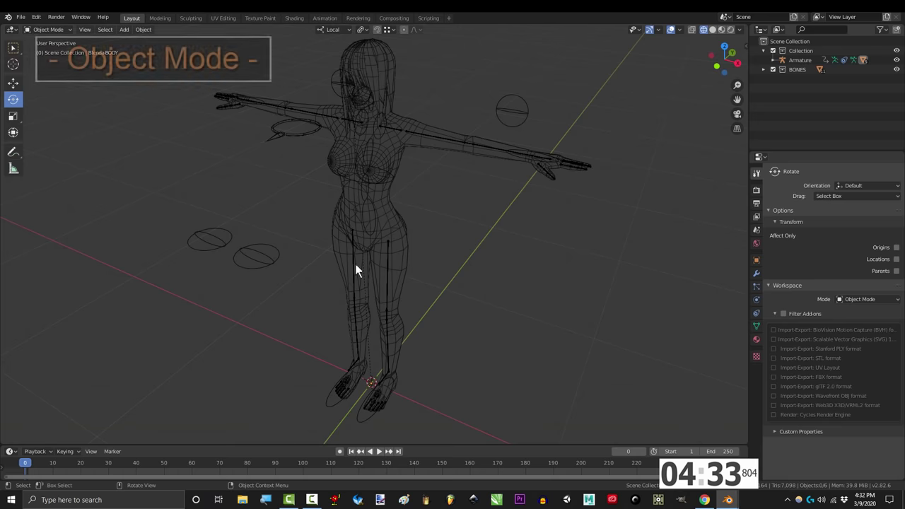
Parent the Blenda-BODY mesh to the Armature with automatic weights, then reselect both.
left_click(388, 214)
left_click(375, 209, "shift")
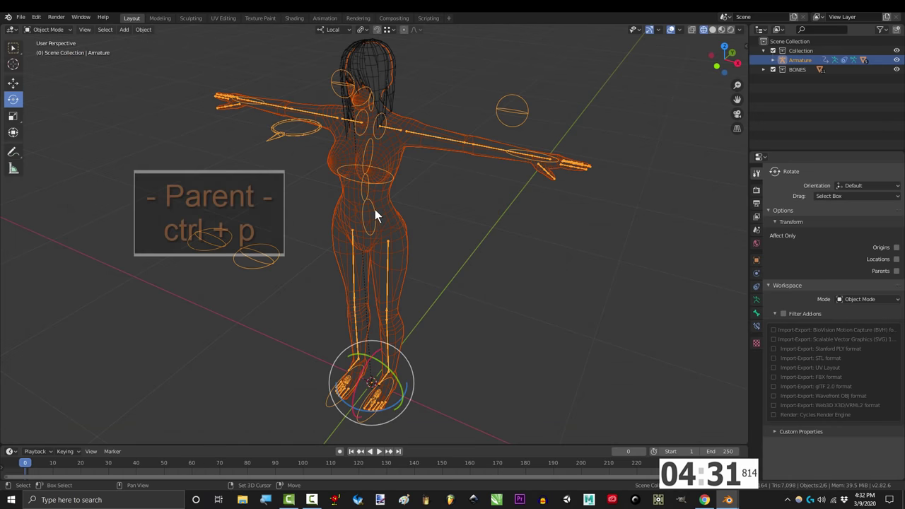
key("ctrl+p")
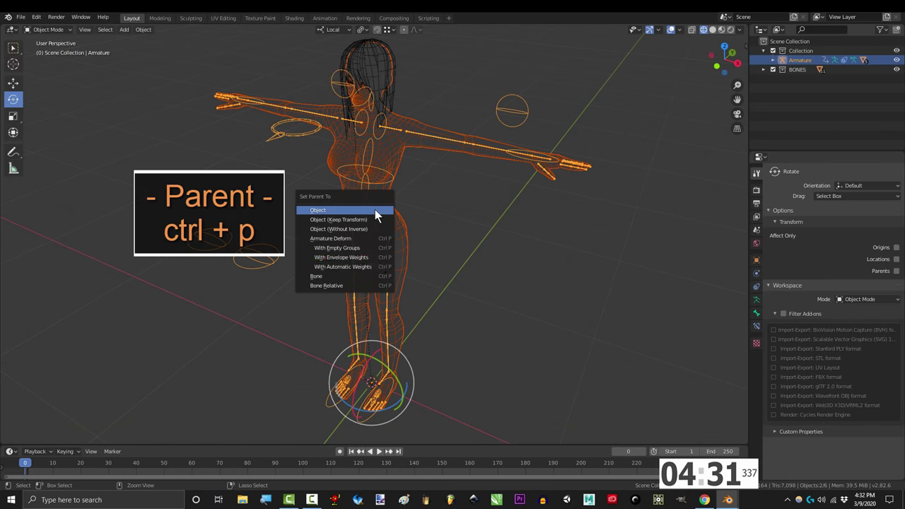
left_click(363, 268)
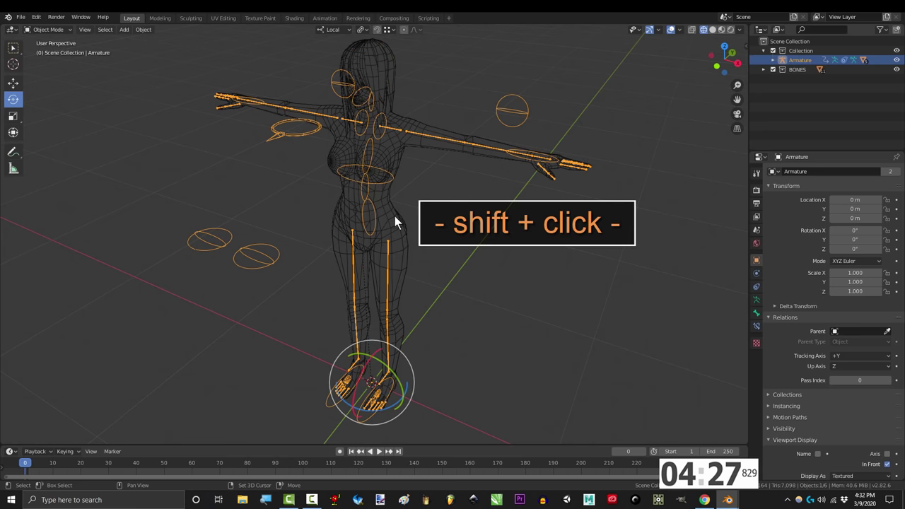
left_click(395, 216, "shift")
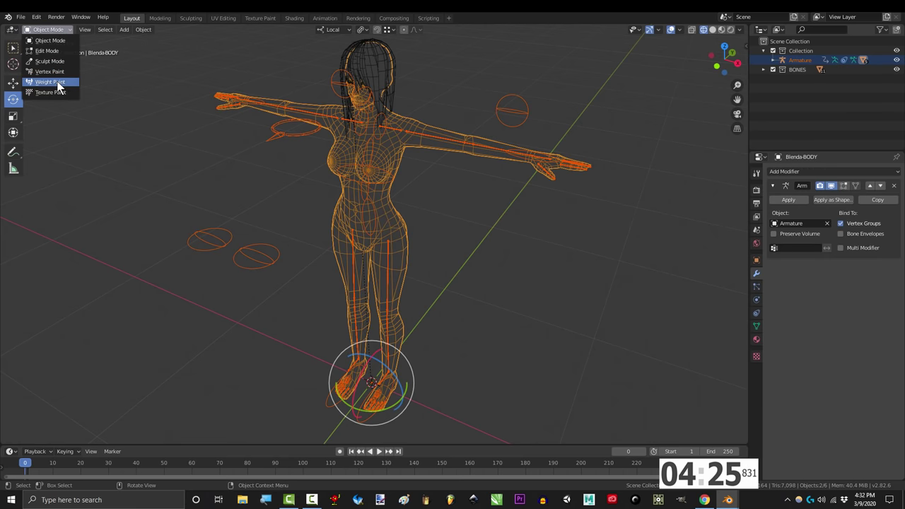
Switch Blenda-BODY into Weight Paint mode and enable X Mirror in the tool settings.
left_click(49, 82)
left_click(755, 173)
scroll(798, 312, "down", 10)
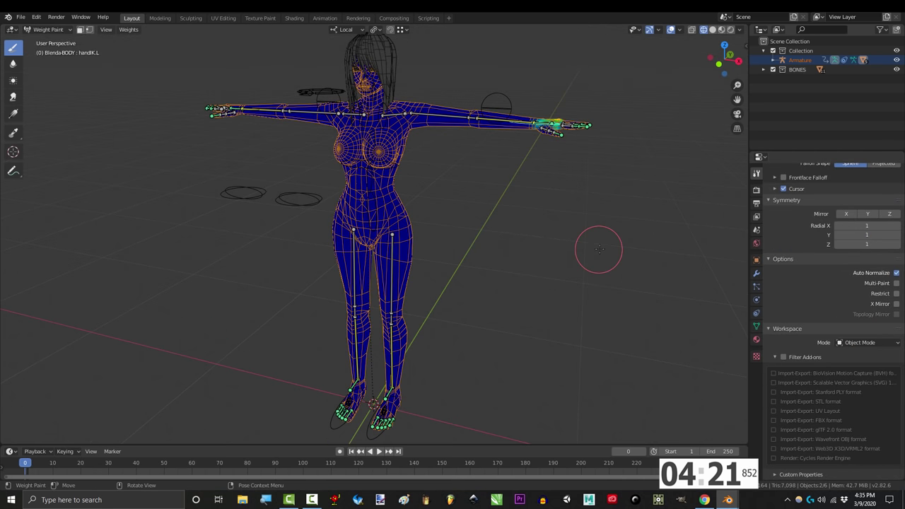
Test-move handIK.L, cancel it, and paint full Hip.L weight over the left thigh.
key("g")
middle_click_drag(569, 204, 451, 330)
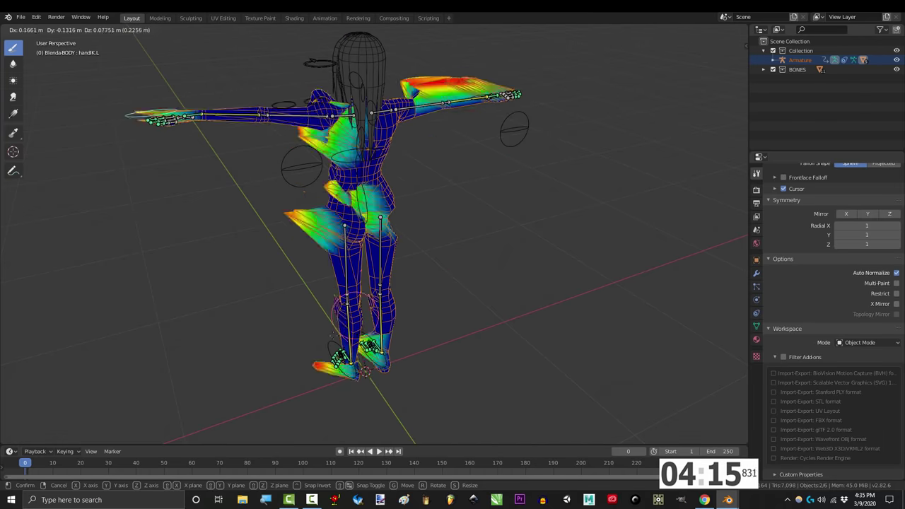
right_click(484, 280)
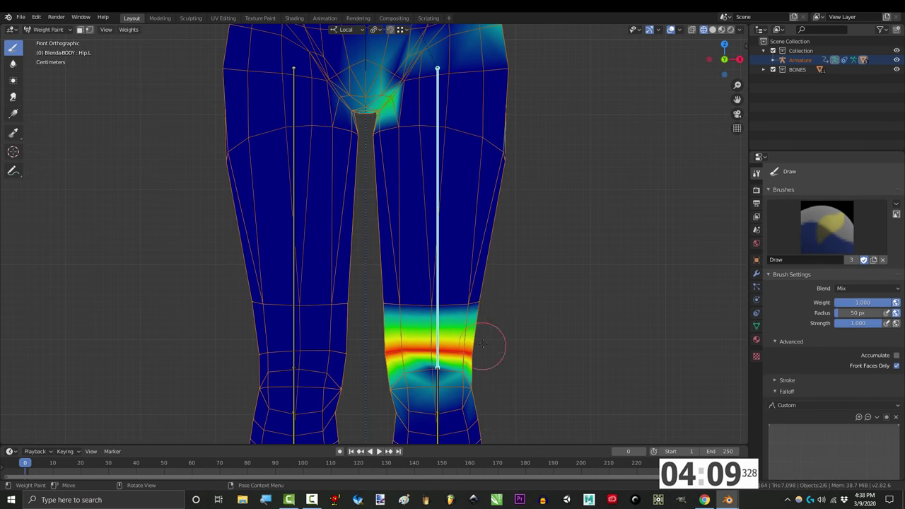
mouse_move(424, 347)
left_mouse_down()
mouse_move(424, 141)
mouse_move(381, 119)
left_mouse_up()
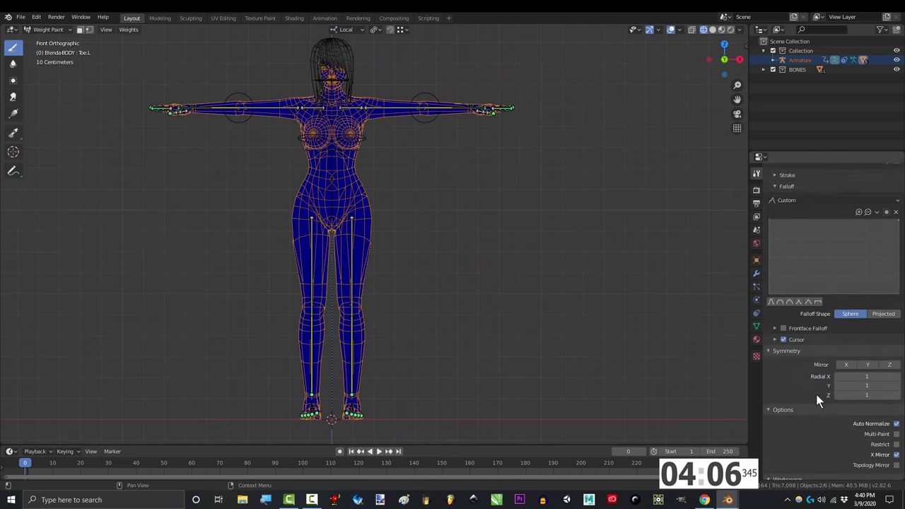
Set brush Strength to 1.000 and orbit to view the Hand.L weights from behind.
scroll(816, 401, "up", 3)
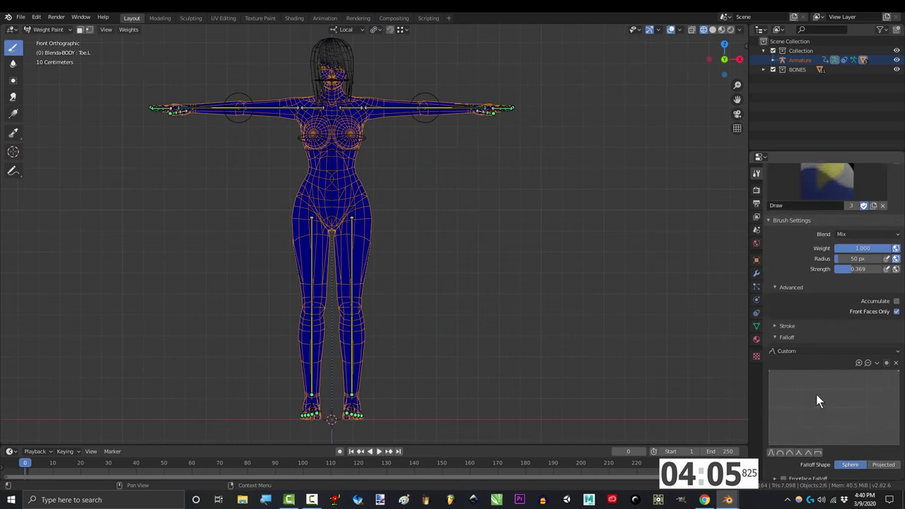
scroll(816, 401, "up", 3)
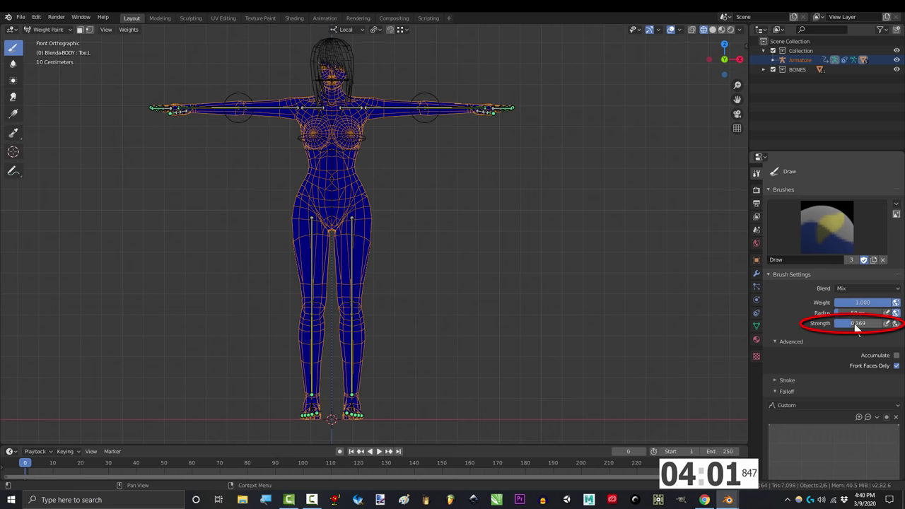
middle_click_drag(396, 269, 265, 274)
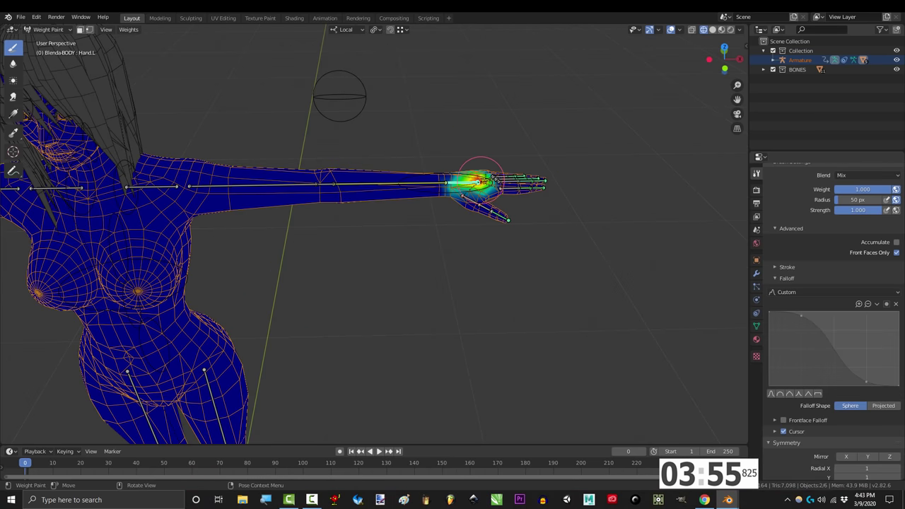
Test-move handIK.L, then paint Spine3 weight across the upper torso.
left_click(512, 182, "ctrl")
key("g")
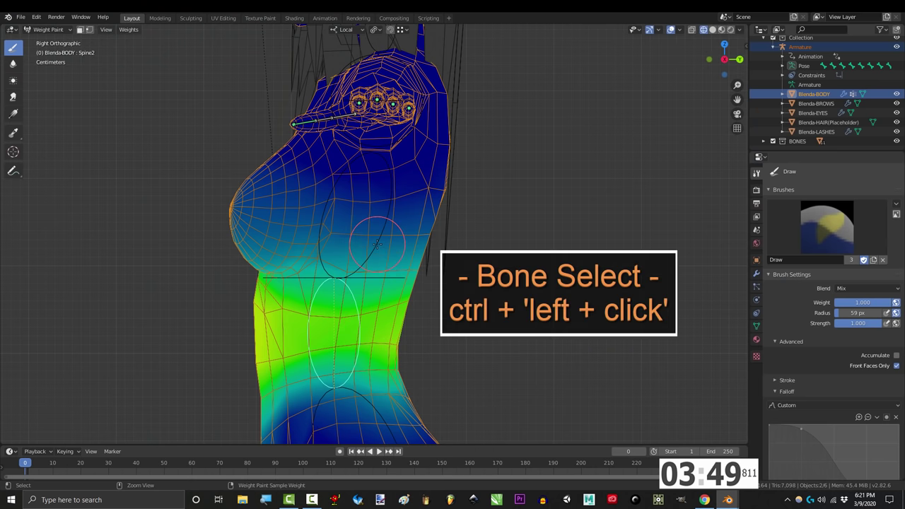
left_click(378, 244, "ctrl")
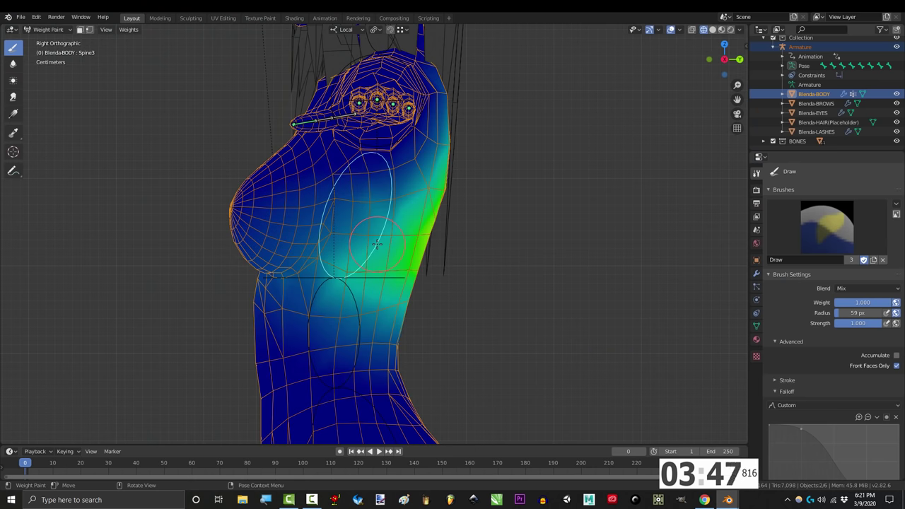
mouse_move(402, 235)
left_mouse_down()
mouse_move(233, 220)
mouse_move(260, 229)
mouse_move(285, 275)
mouse_move(429, 260)
left_mouse_up()
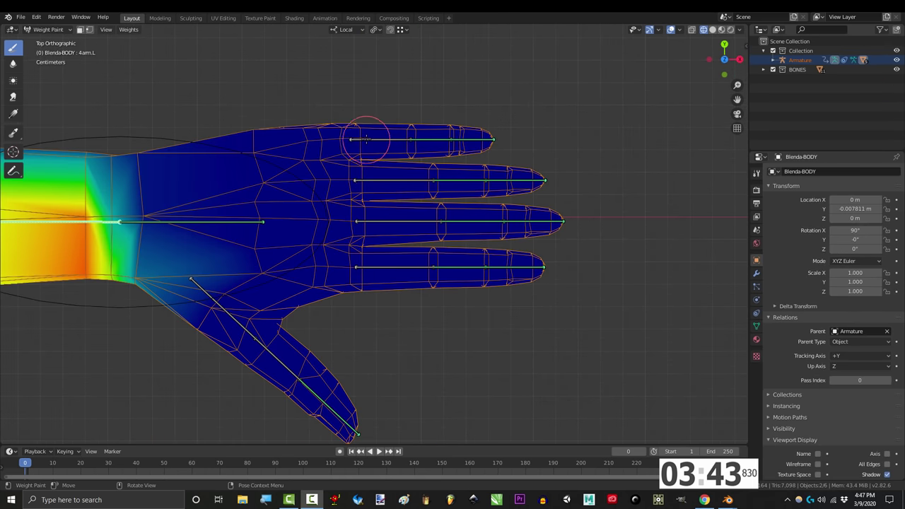
Rotate the Pinky1.L bone to test the hand weights, then make handIK.L active.
left_click(410, 137, "ctrl")
key("r")
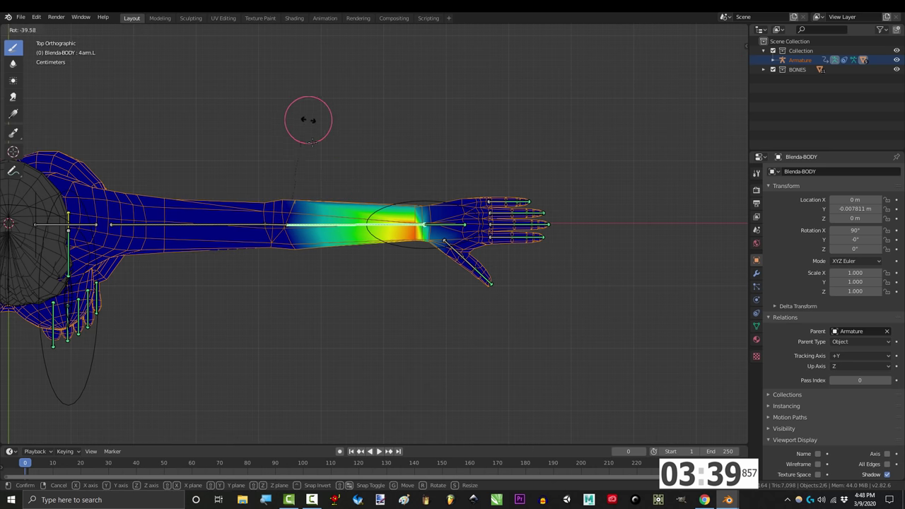
left_click(304, 161)
left_click(422, 218, "ctrl")
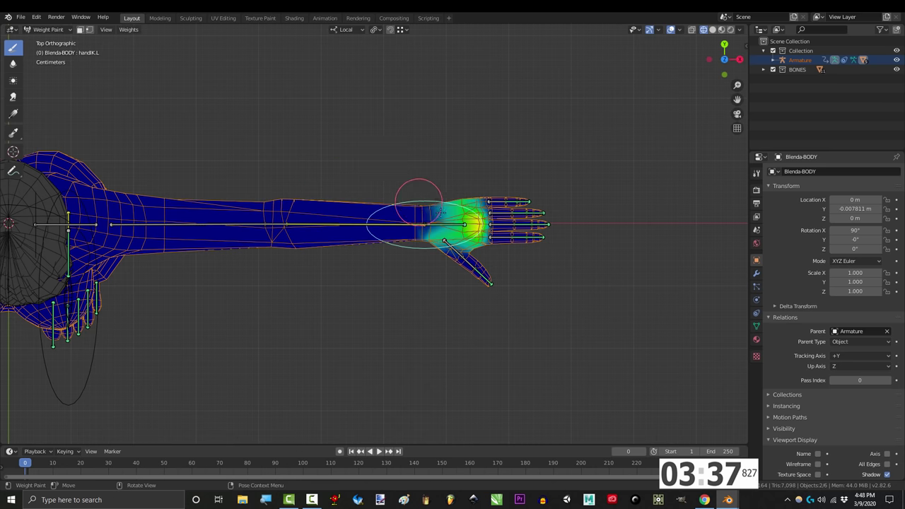
Move handIK.L, then review the forearm, head, hip, waist and Spine3 bone weights.
key("g")
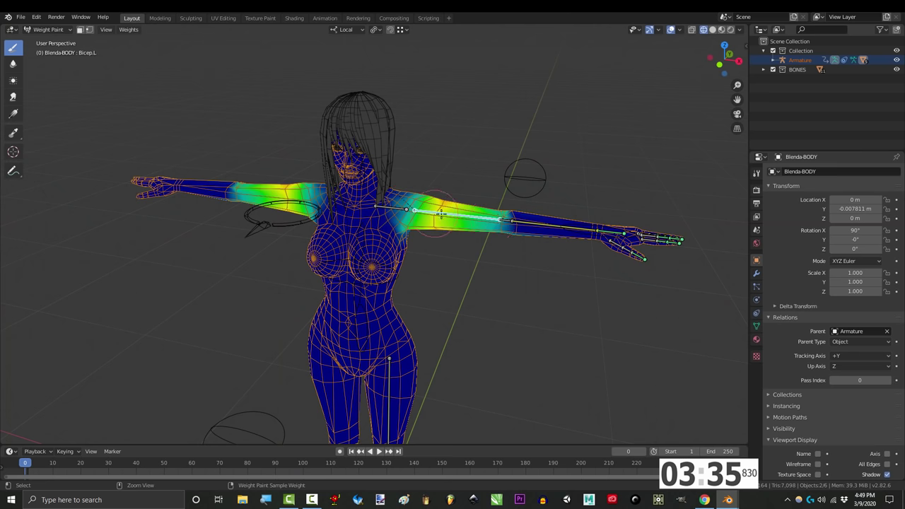
left_click(555, 226, "ctrl")
left_click(356, 170, "ctrl")
left_click(361, 332, "ctrl")
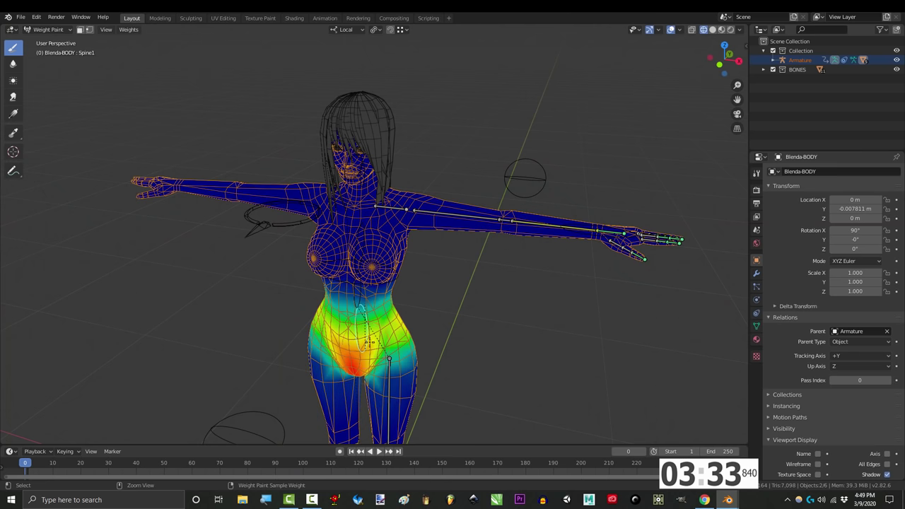
left_click(361, 283, "ctrl")
scroll(350, 254, "up", 4)
left_click(337, 237, "ctrl")
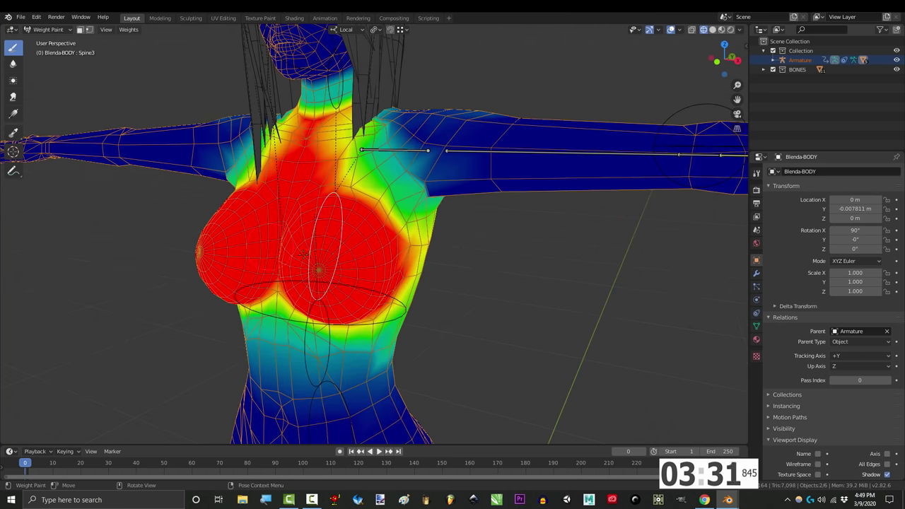
Review the Spine2 and hip bone weights around the waist.
scroll(705, 145, "down", 5)
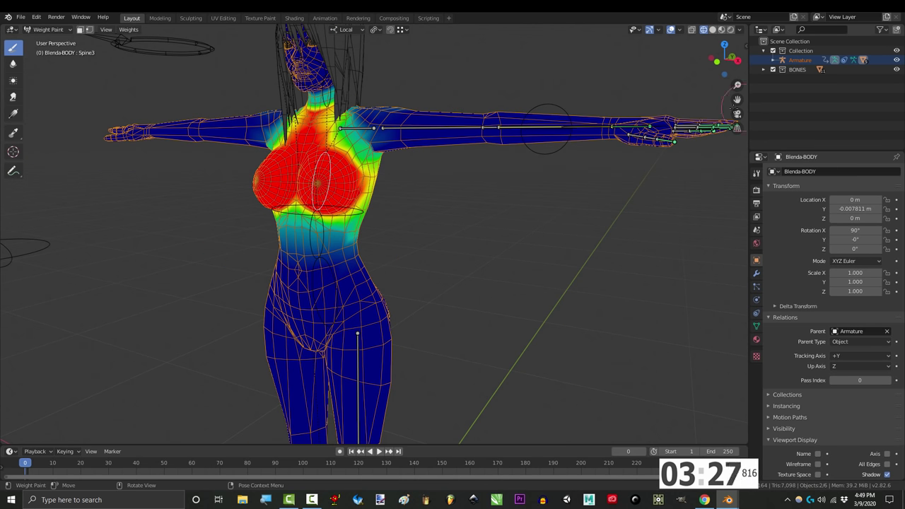
scroll(242, 209, "up", 4)
left_click(249, 319, "ctrl")
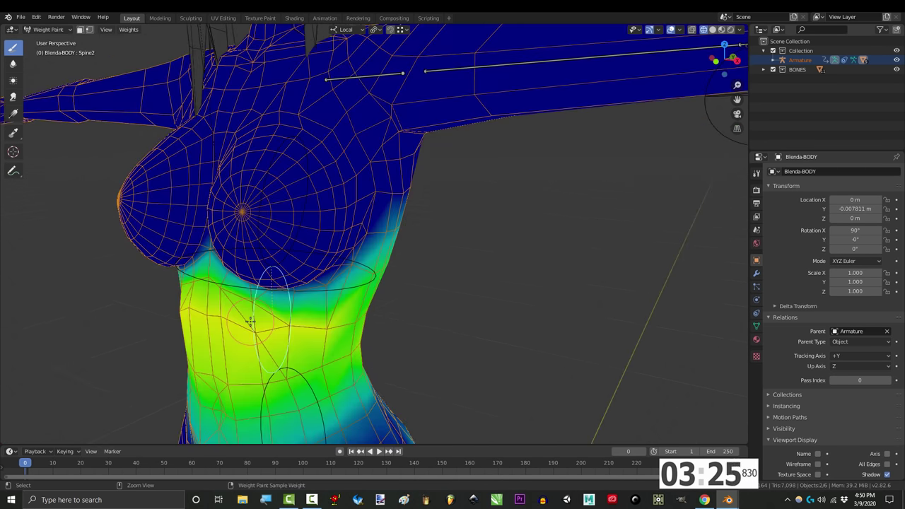
scroll(249, 318, "down", 2)
middle_click_drag(316, 382, 316, 299, "shift")
scroll(316, 300, "up", 2)
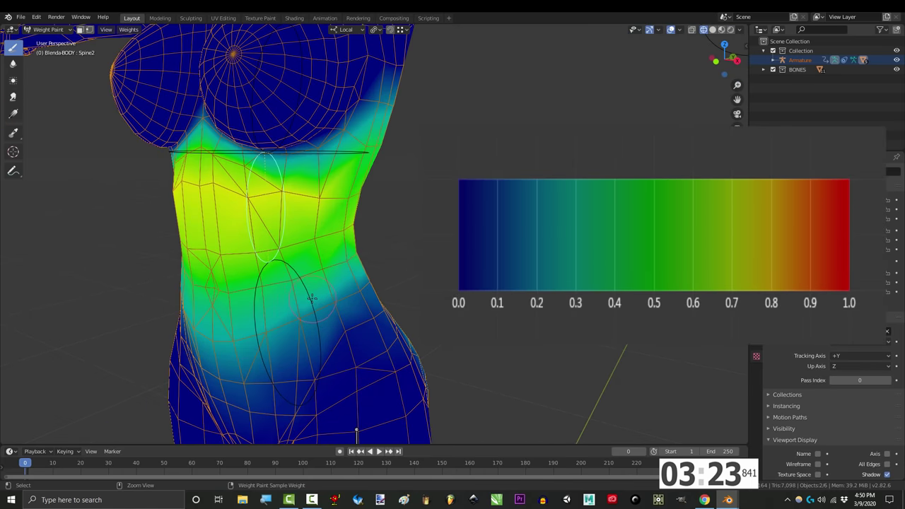
left_click(312, 298, "ctrl")
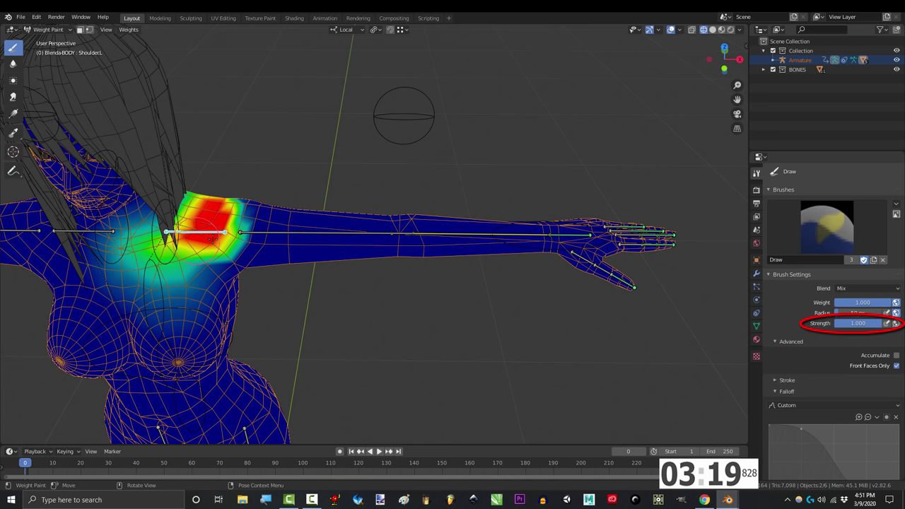
Undo the shoulder stroke and paint Bicep.L weight along the forearm toward the wrist.
key("ctrl+z")
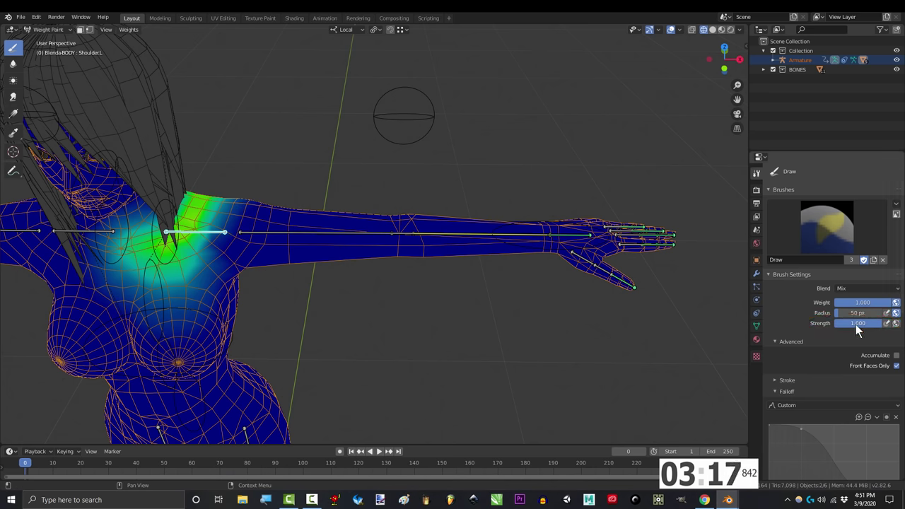
left_click(311, 234, "ctrl")
mouse_move(380, 244)
left_mouse_down()
mouse_move(479, 234)
mouse_move(494, 247)
mouse_move(539, 229)
left_mouse_up()
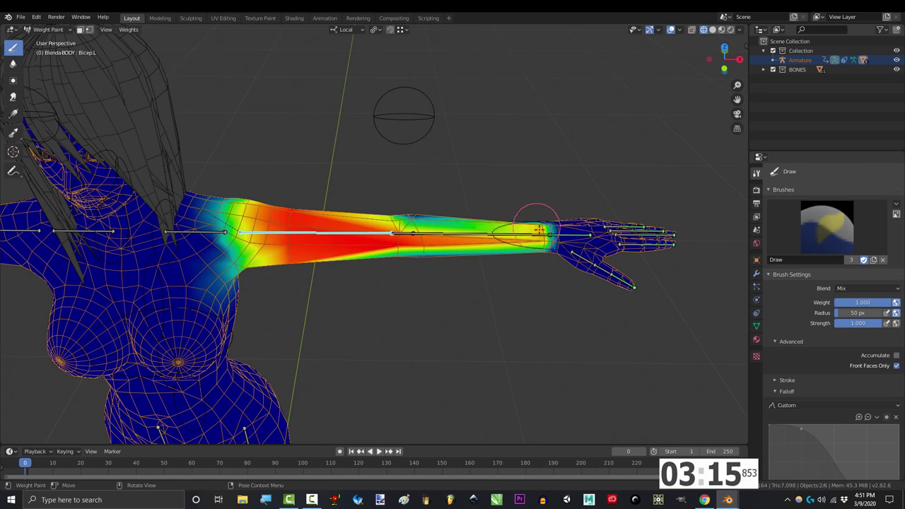
Undo both forearm strokes, repaint from hand to torso at strength 0.5, and select Thumb3.L.
key("ctrl+z")
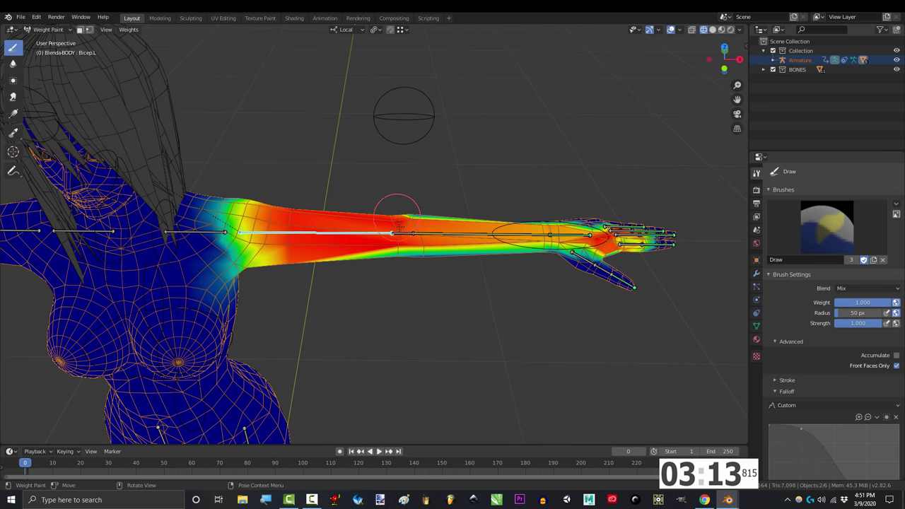
key("ctrl+z")
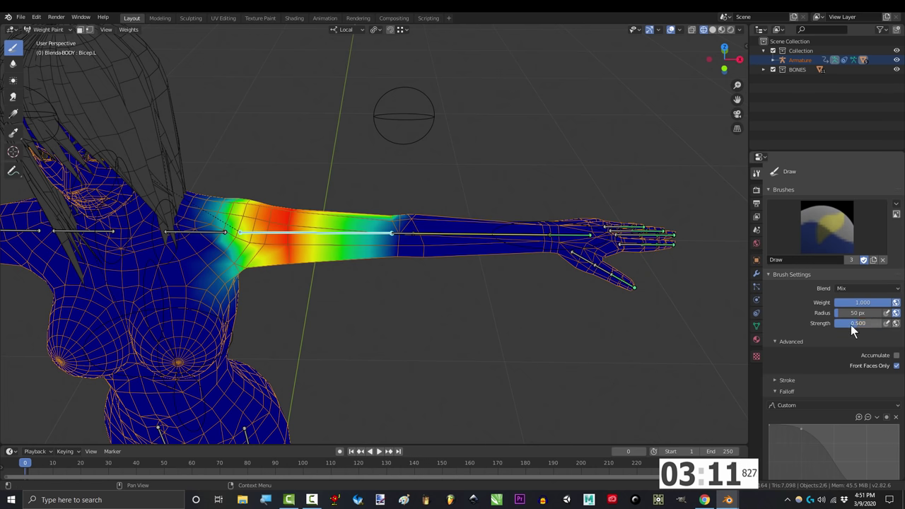
mouse_move(599, 231)
left_mouse_down()
mouse_move(500, 237)
mouse_move(344, 228)
mouse_move(399, 226)
mouse_move(203, 240)
mouse_move(139, 275)
mouse_move(199, 421)
mouse_move(94, 335)
mouse_move(67, 249)
mouse_move(133, 174)
mouse_move(212, 219)
left_mouse_up()
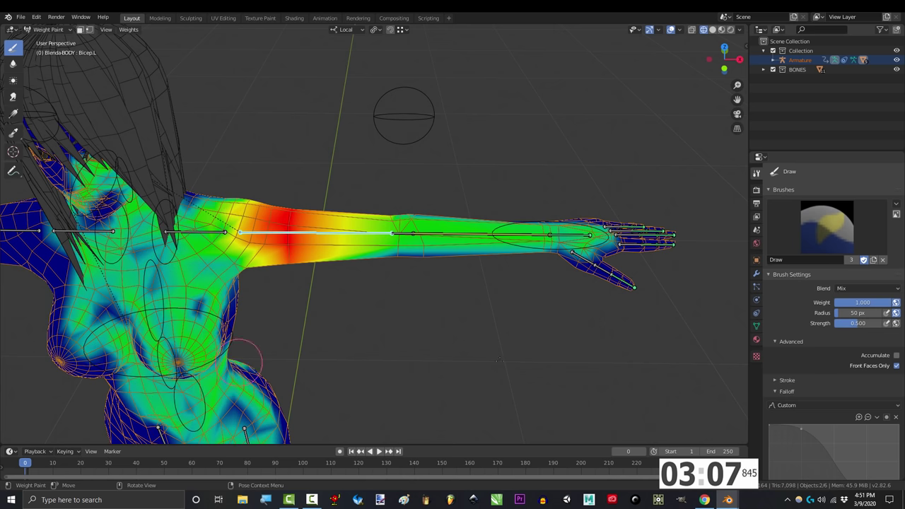
left_click(421, 315, "ctrl")
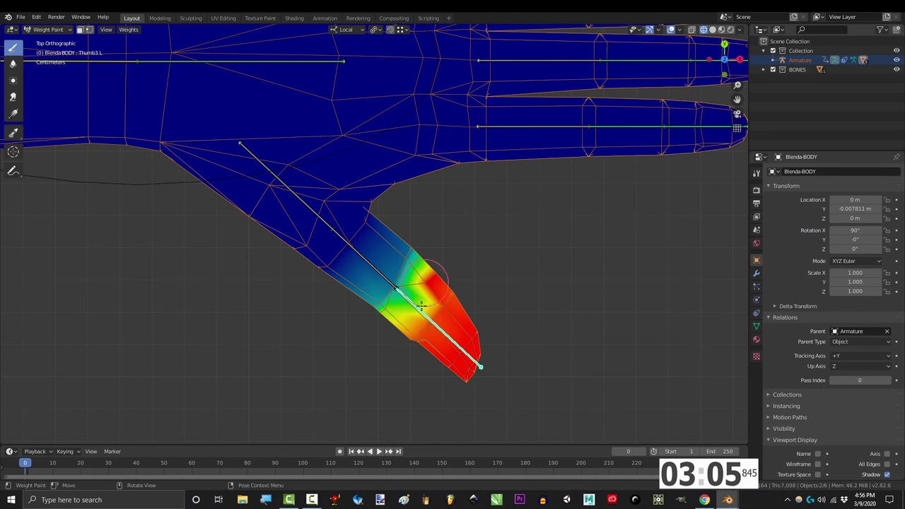
Paint full Thumb3.L weight onto the thumb tip, test-rotating the thumb twice.
left_click_drag(421, 306, 382, 316)
key("r")
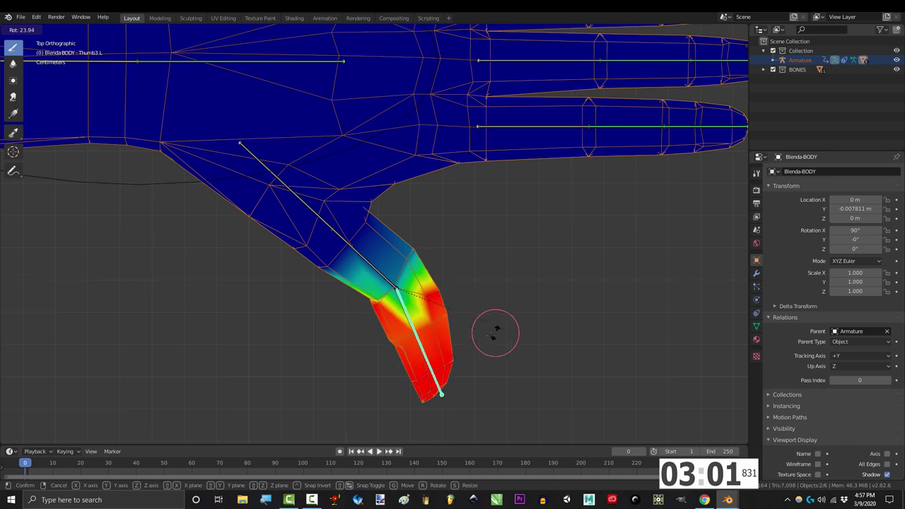
right_click(556, 214)
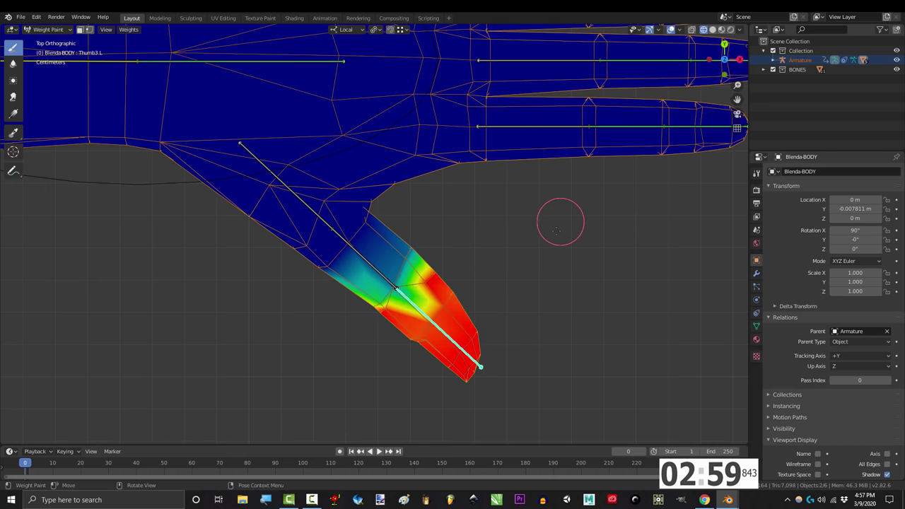
left_click(419, 309, "ctrl")
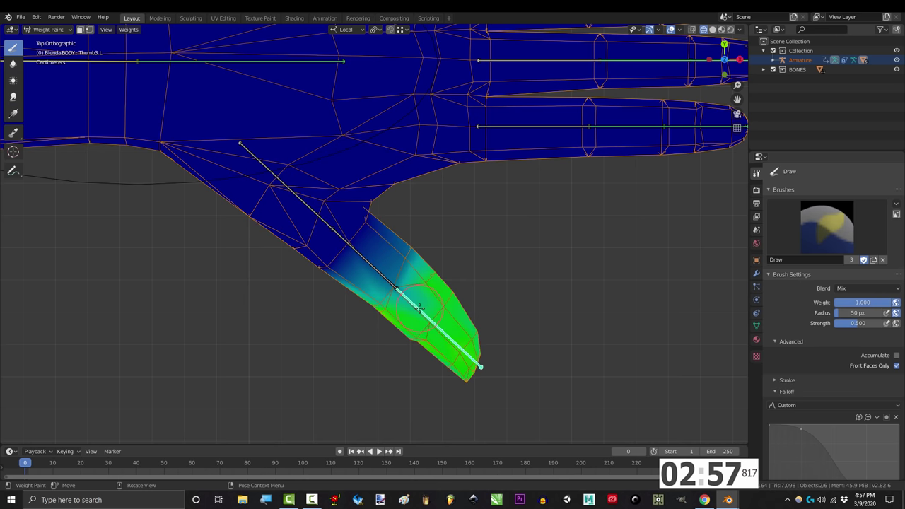
key("r")
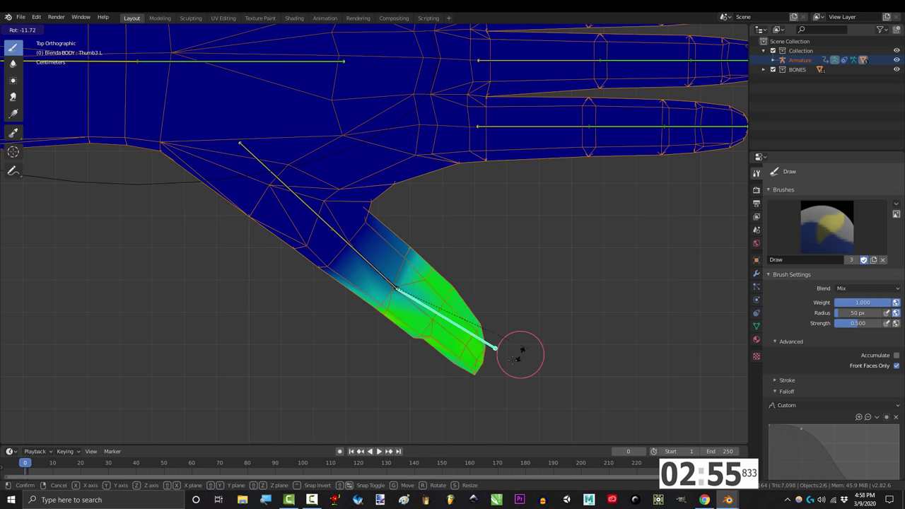
right_click(527, 108)
left_click_drag(445, 333, 489, 278)
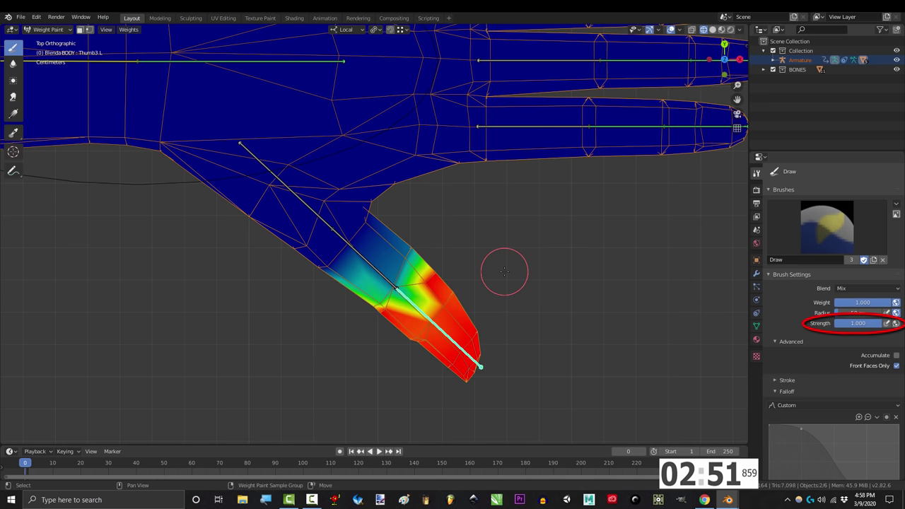
Set brush strength 1.000 and radius 216 px, paint the upper arm, and apply smooth falloff.
key("shift+f")
left_click(537, 279)
key("f")
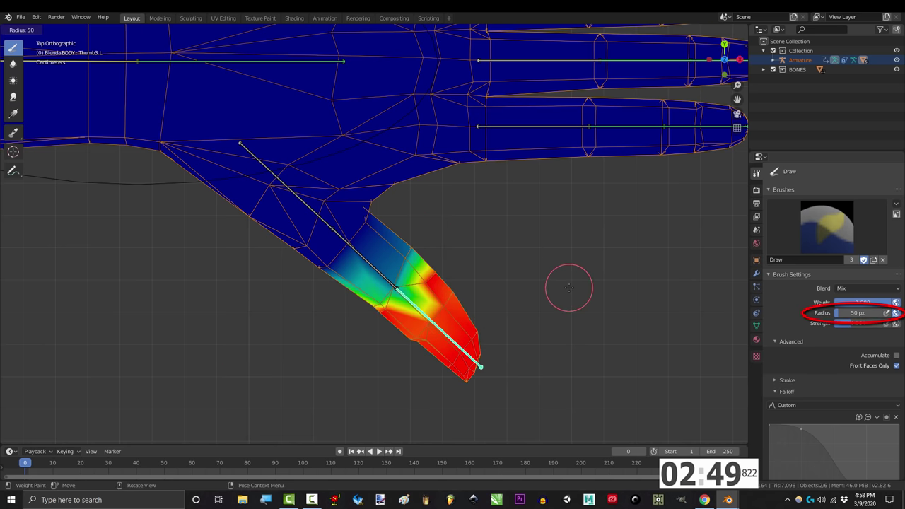
left_click(495, 212)
mouse_move(494, 212)
left_mouse_down()
mouse_move(365, 137)
mouse_move(313, 166)
left_mouse_up()
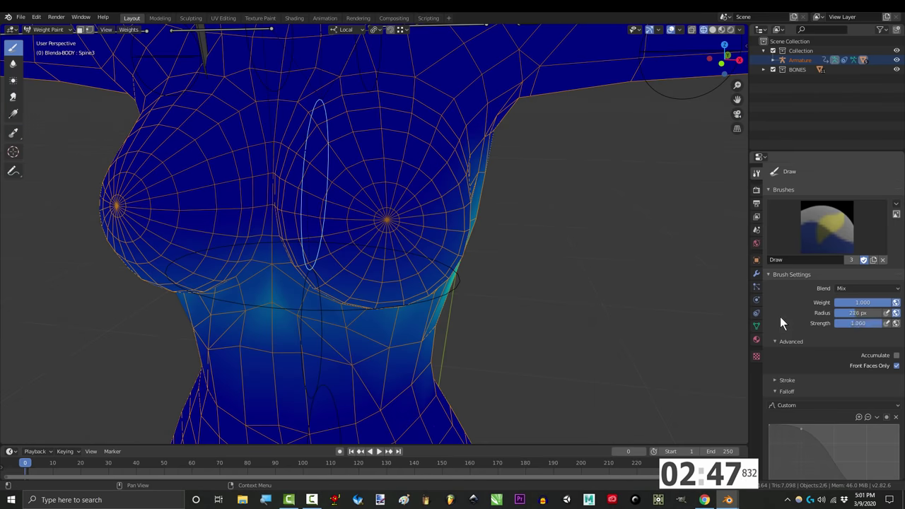
scroll(780, 317, "down", 6)
left_click(771, 318)
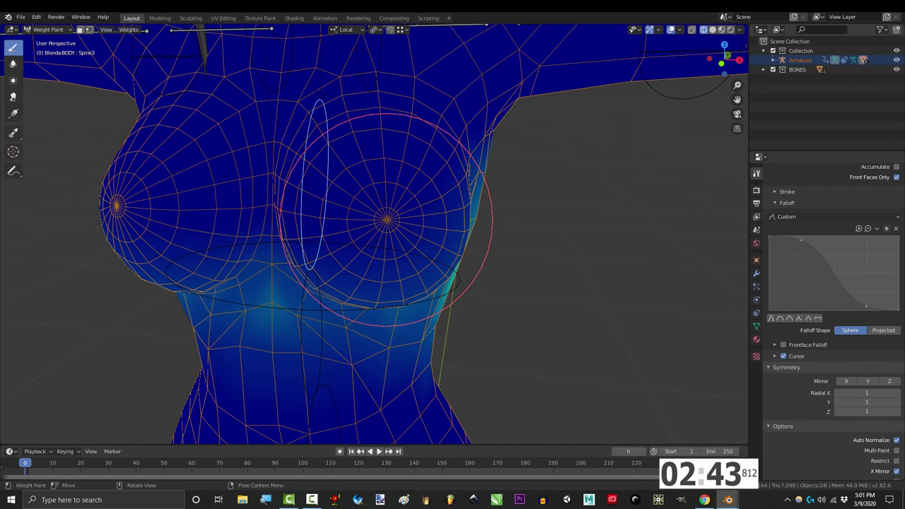
Switch to Constant falloff and stamp solid mirrored Spine3 weight on both breasts.
left_click(386, 220)
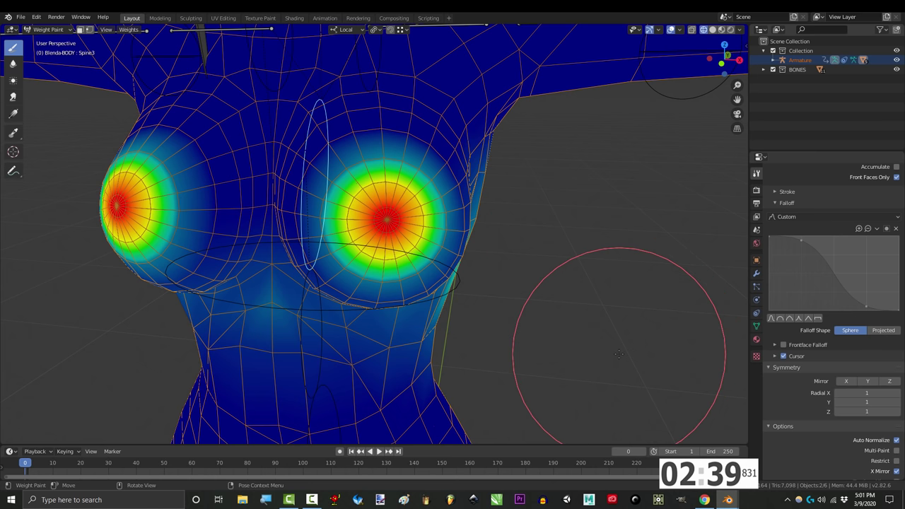
left_click(817, 318)
key("ctrl+z")
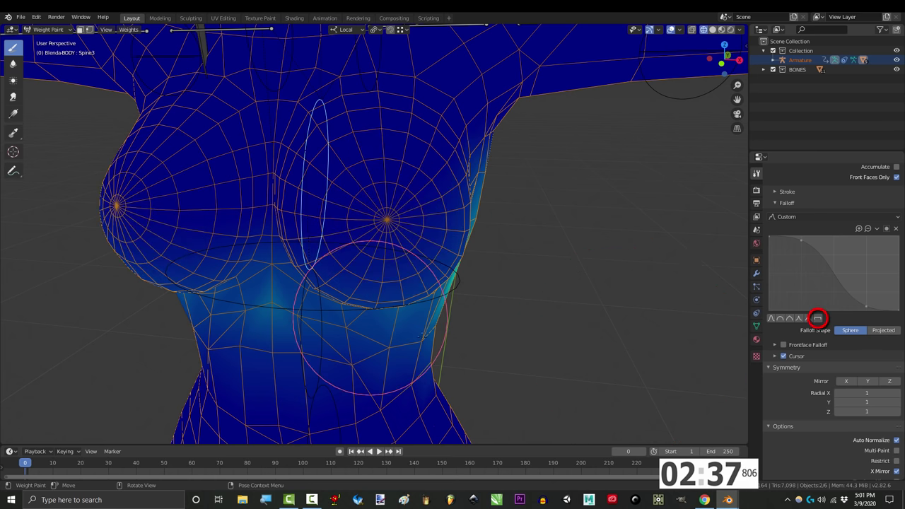
left_click(817, 318)
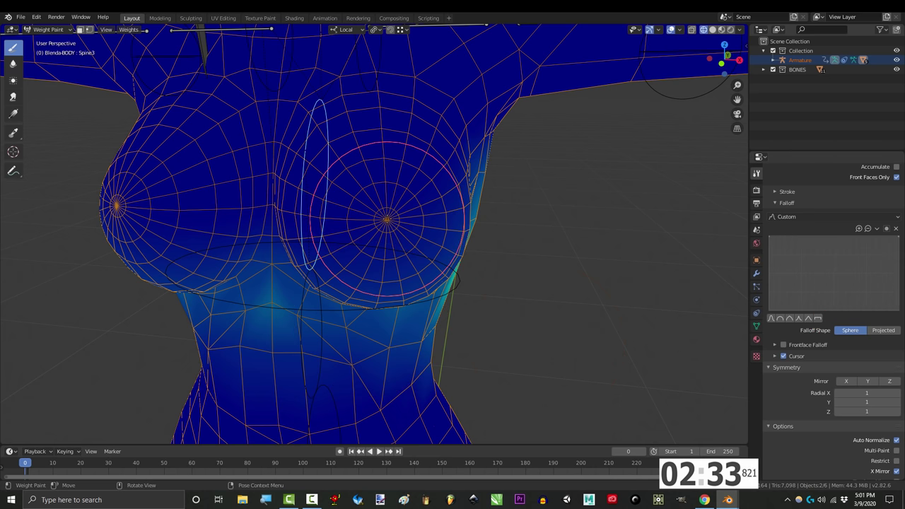
left_click(387, 219)
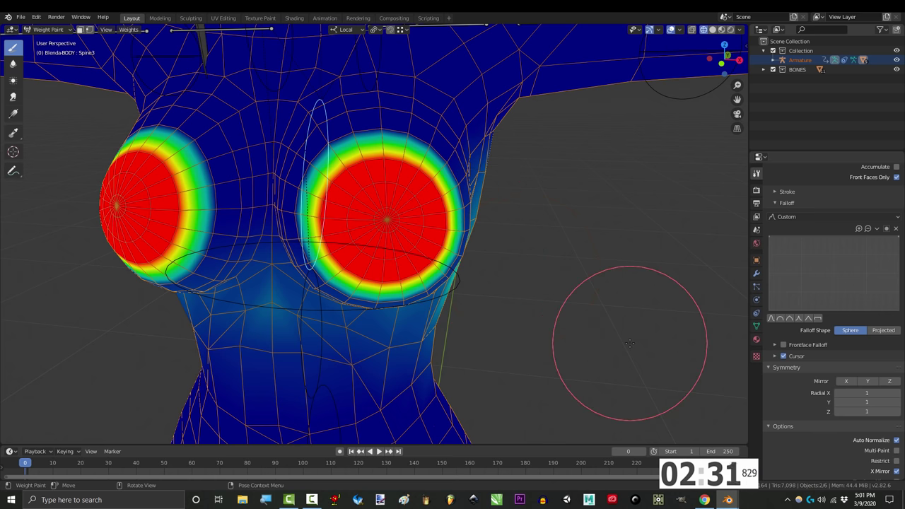
scroll(506, 296, "down", 8)
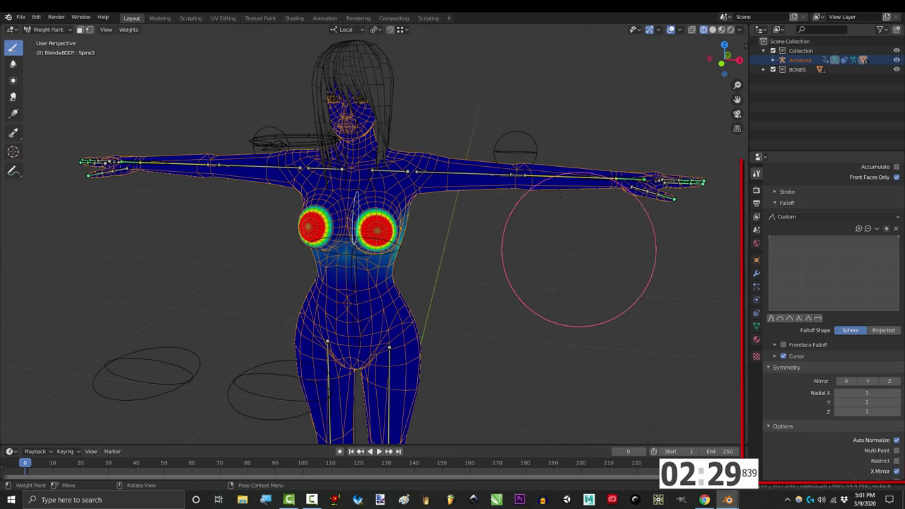
Paint Spine3 weight over the upper body, torso and legs, then undo it.
left_click(357, 138)
mouse_move(624, 180)
left_mouse_down()
mouse_move(424, 177)
mouse_move(449, 327)
mouse_move(382, 332)
left_mouse_up()
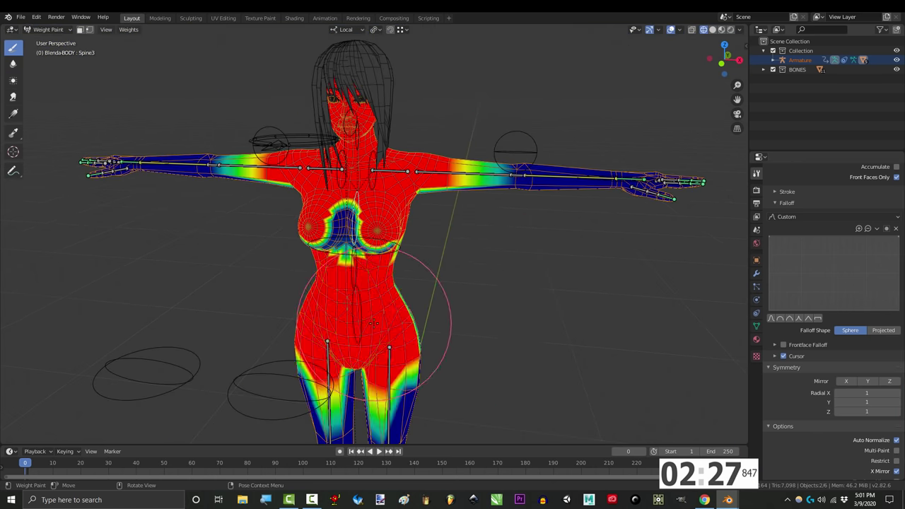
scroll(384, 330, "down", 3)
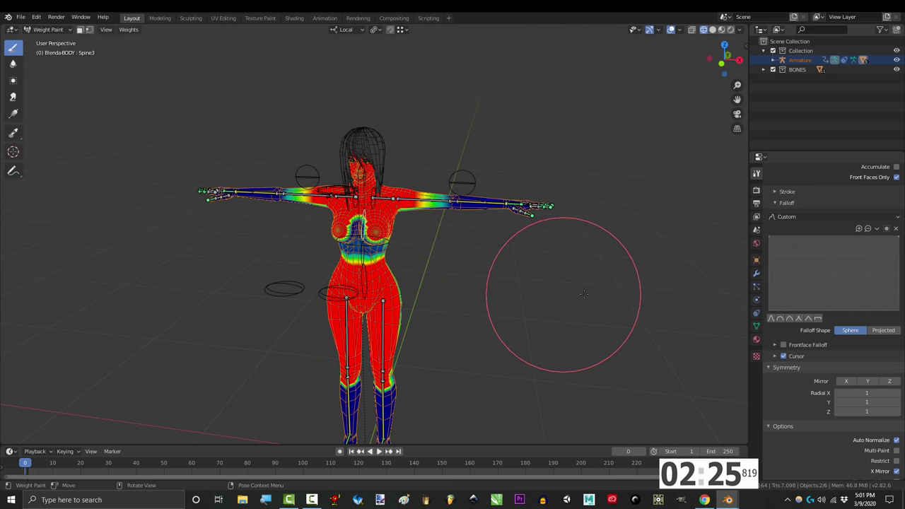
key("ctrl+z")
key("ctrl+z")
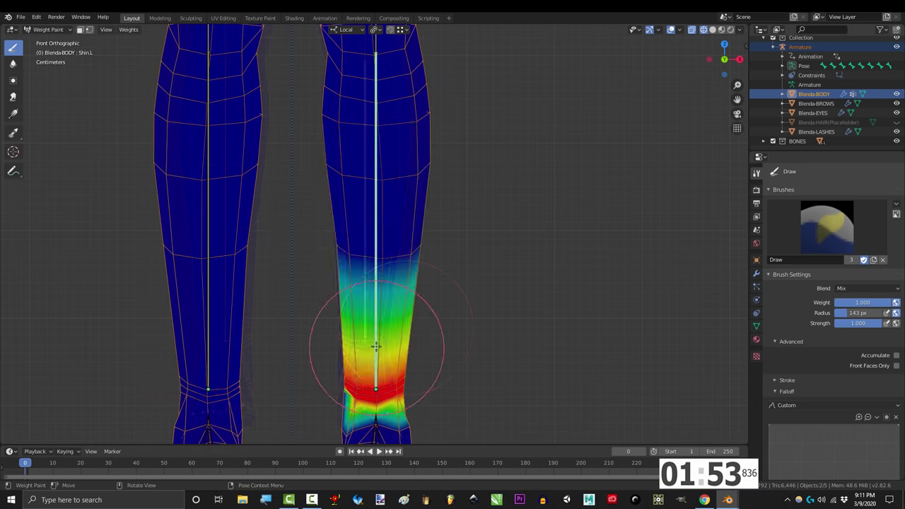
Brush weight up the left leg from the shin to the upper thigh near the hip.
mouse_move(376, 346)
left_mouse_down()
mouse_move(348, 255)
mouse_move(410, 222)
left_mouse_up()
middle_click_drag(410, 222, 384, 202, "shift")
left_click_drag(384, 202, 403, 91)
middle_click_drag(403, 91, 369, 300, "shift")
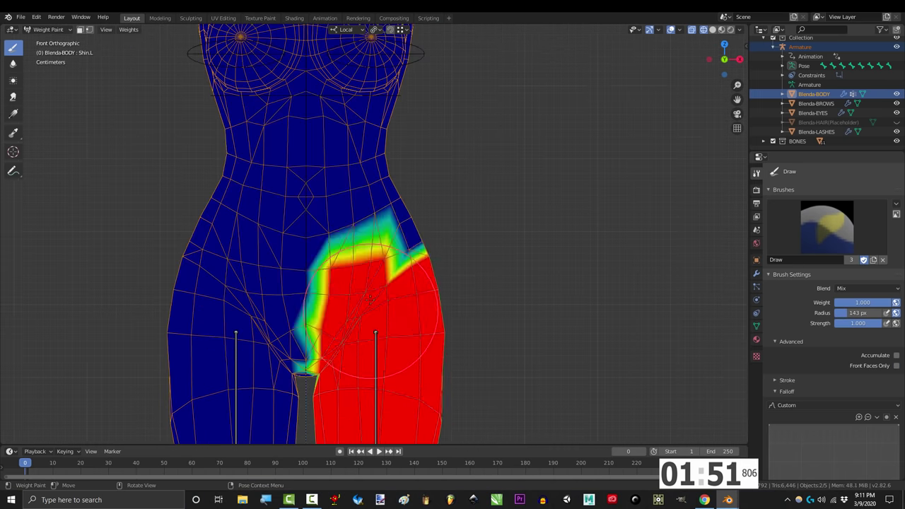
scroll(504, 233, "down", 8)
Turn on X-ray and paint full Hip.L weight over the upper left thigh.
mouse_move(505, 233)
middle_mouse_down()
mouse_move(301, 225)
mouse_move(494, 141)
middle_mouse_up()
left_click(693, 31)
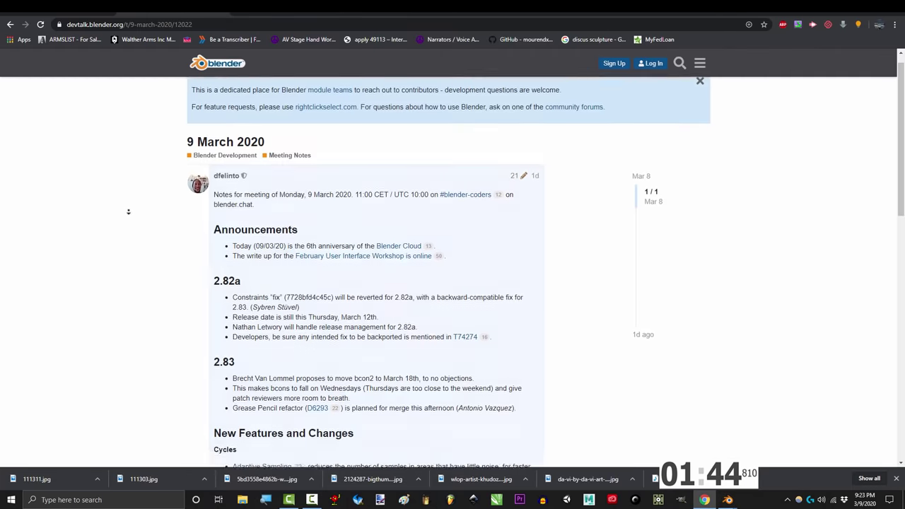
scroll(128, 211, "down", 5)
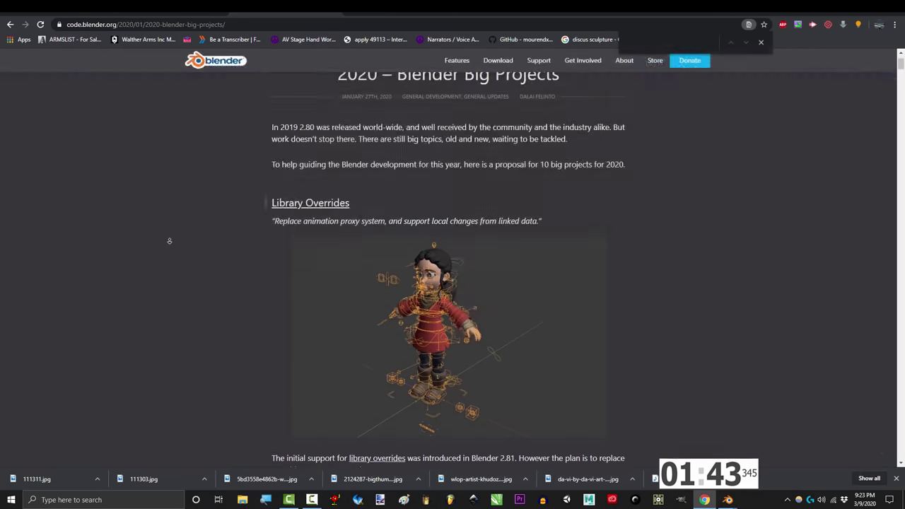
scroll(170, 234, "down", 3)
scroll(170, 234, "down", 8)
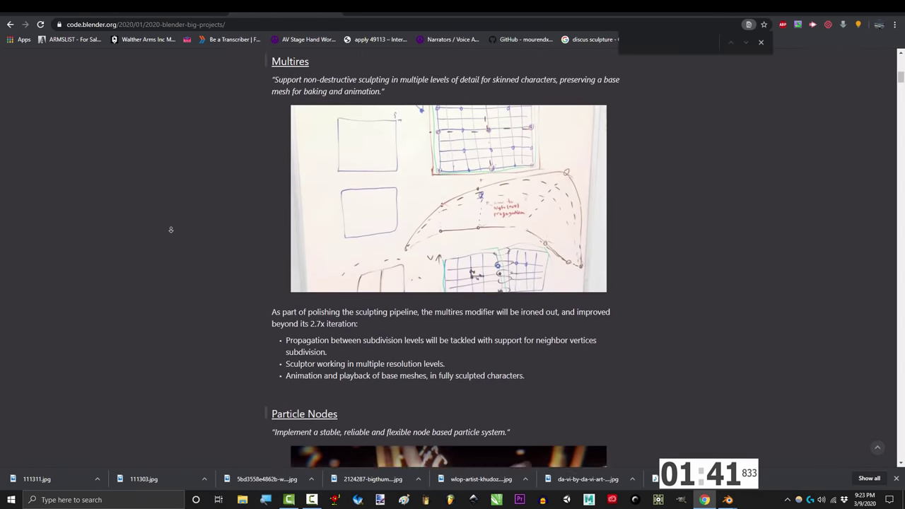
scroll(170, 229, "down", 6)
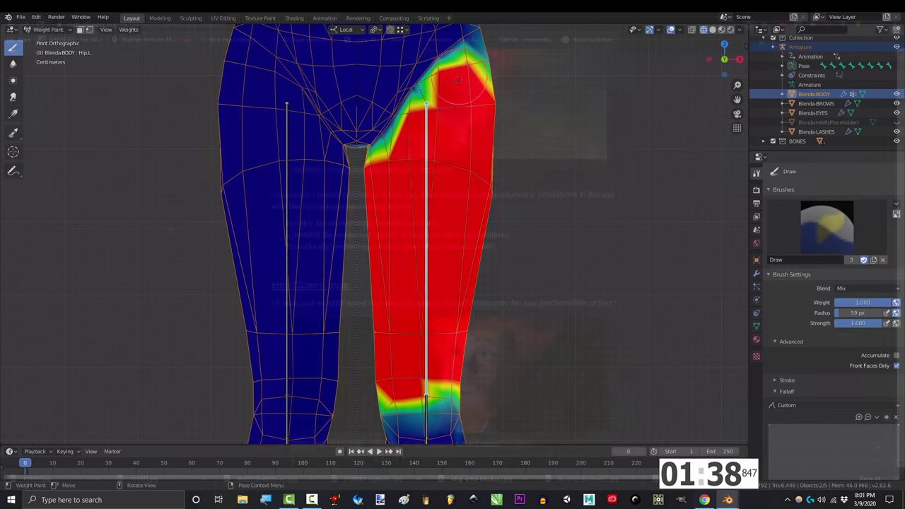
left_click_drag(457, 79, 472, 228)
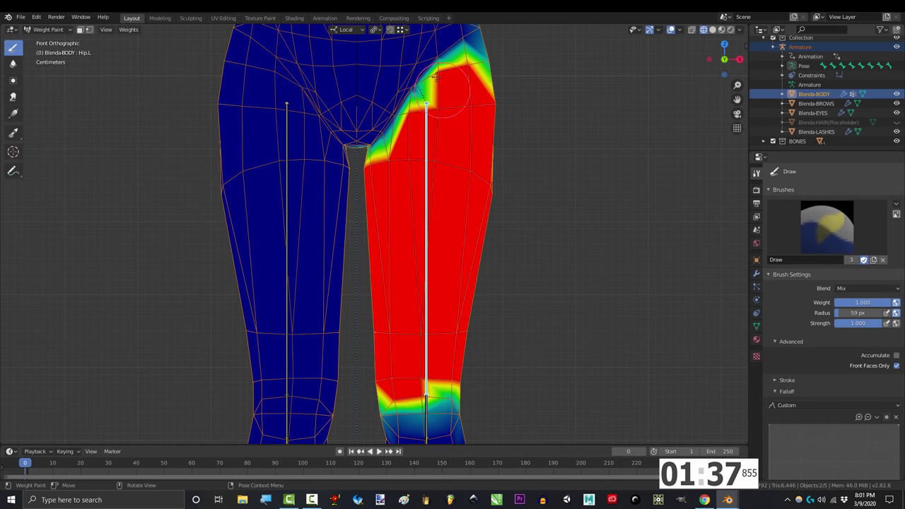
Paint Hip.L weight along the back of the hip, then check the hand from front, back and top.
key("ctrl+KP_1")
mouse_move(264, 121)
left_mouse_down()
mouse_move(288, 159)
mouse_move(361, 177)
mouse_move(271, 140)
mouse_move(293, 205)
mouse_move(369, 206)
mouse_move(340, 380)
mouse_move(294, 374)
mouse_move(373, 339)
left_mouse_up()
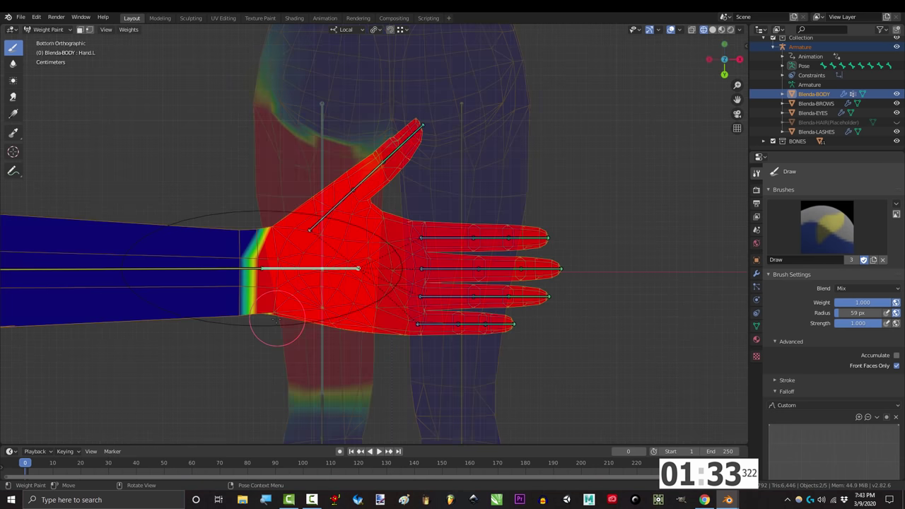
key("KP_1")
key("ctrl+KP_1")
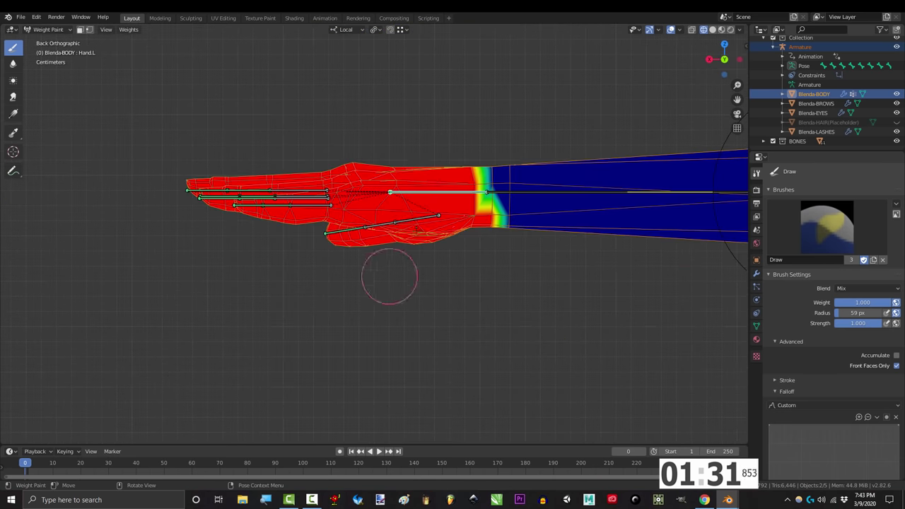
key("ctrl+KP_7")
key("KP_1")
scroll(212, 269, "down", 3)
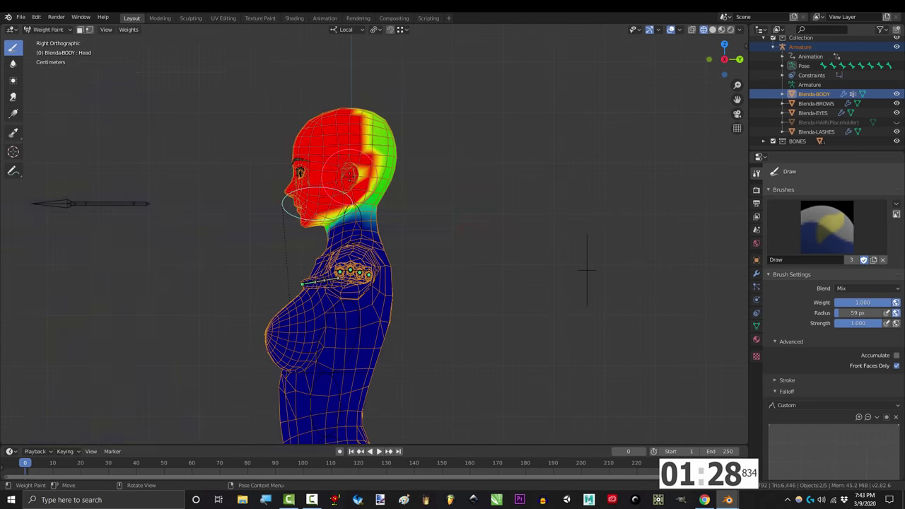
scroll(415, 259, "up", 4)
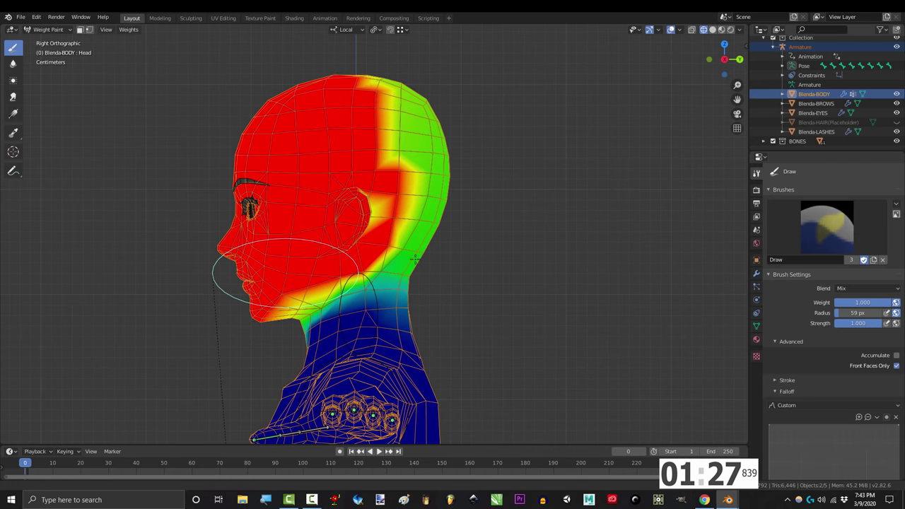
Paint weight 1.0 over the back of the skull and check it from behind, above and front.
left_click_drag(411, 87, 397, 173)
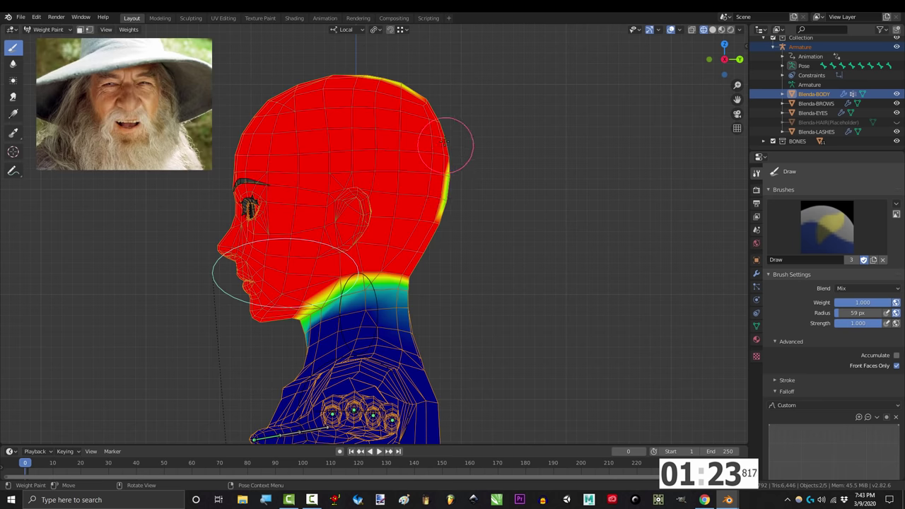
key("ctrl+KP_1")
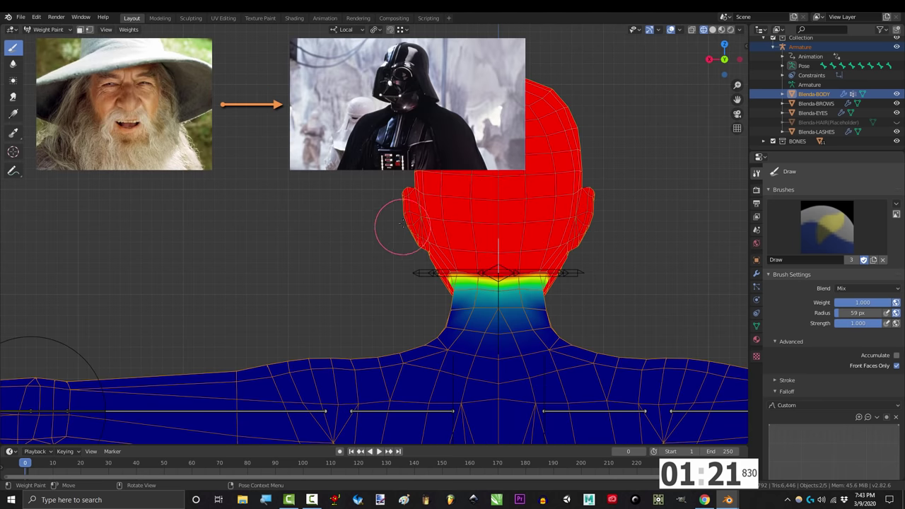
key("KP_7")
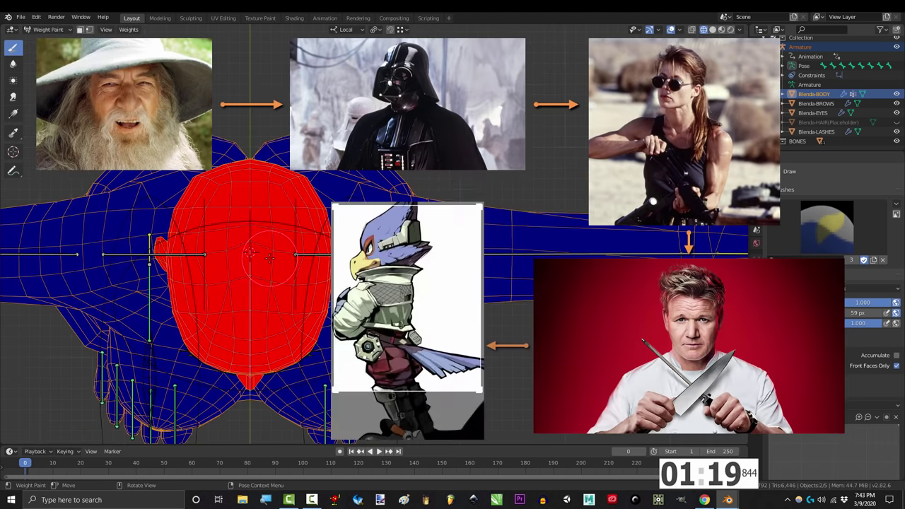
key("KP_1")
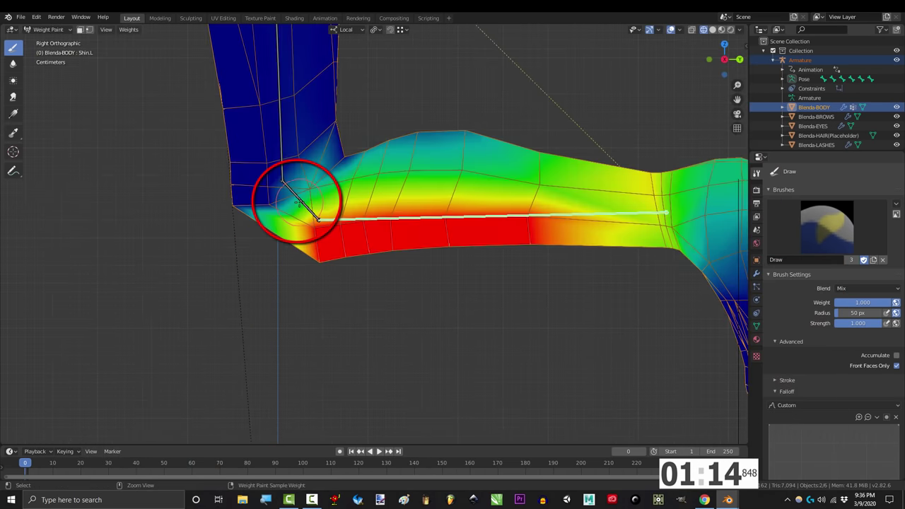
Orbit around the bent left knee and grab the leg bone to test the Knee.L deformation.
scroll(298, 202, "down", 2)
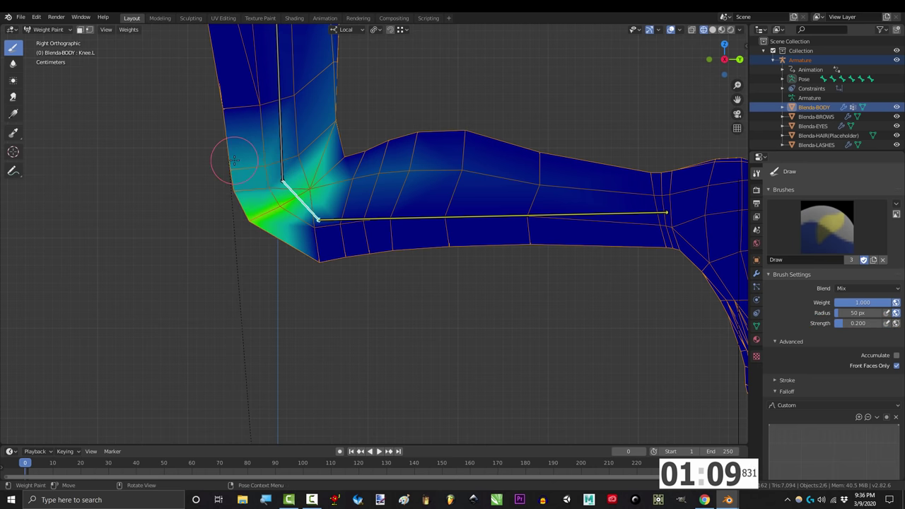
middle_click_drag(234, 161, 393, 111)
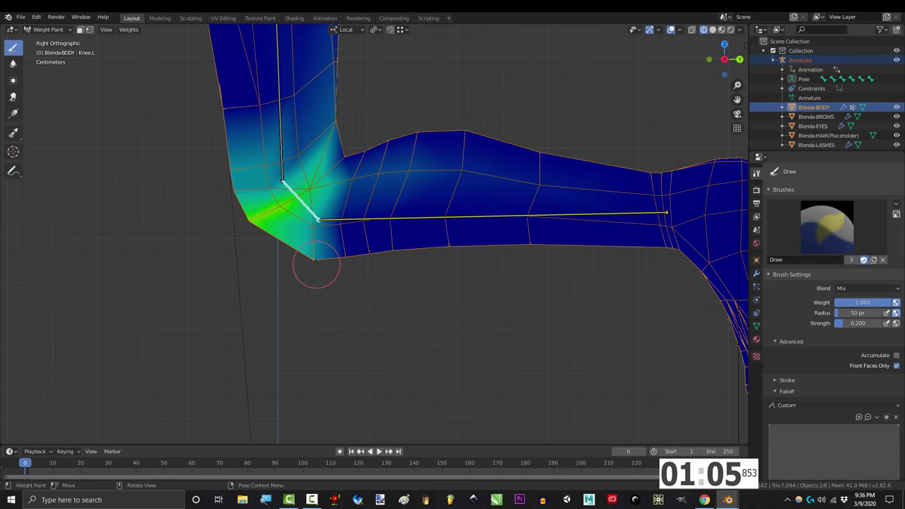
scroll(309, 257, "down", 3)
middle_click_drag(309, 257, 378, 169)
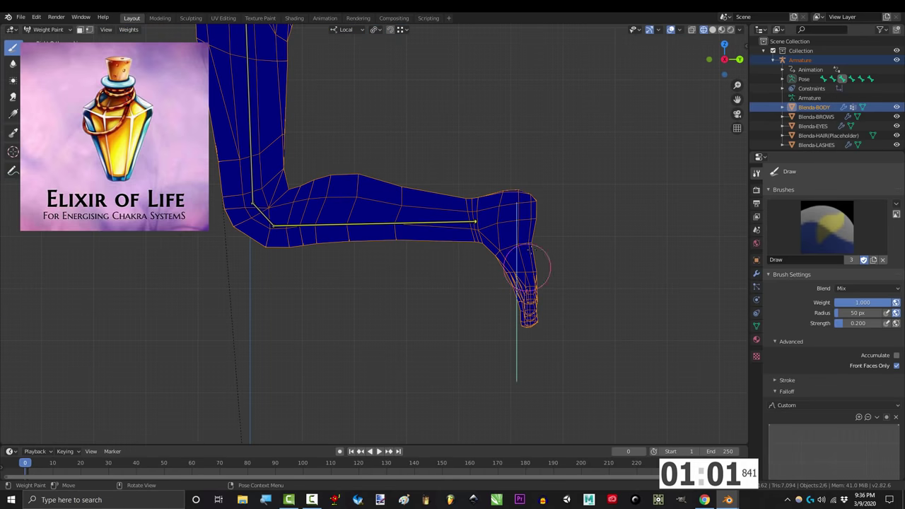
key("g")
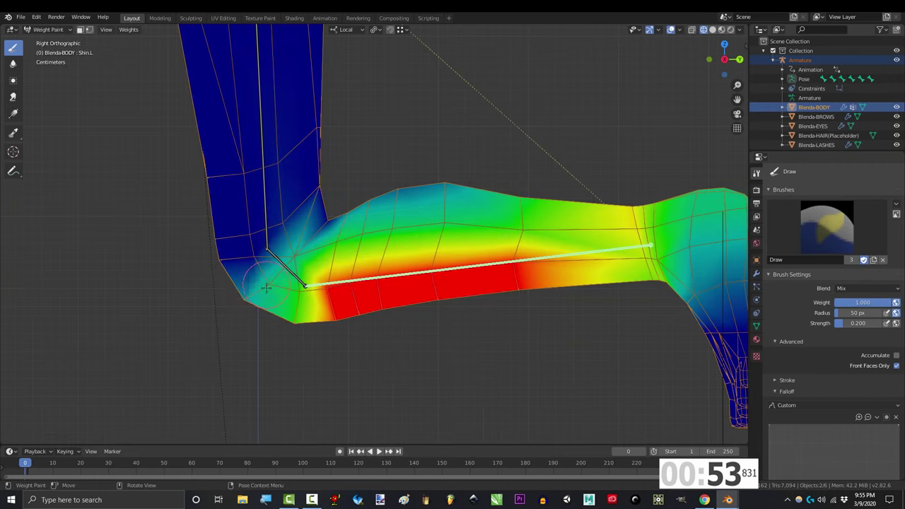
middle_click_drag(266, 286, 449, 123)
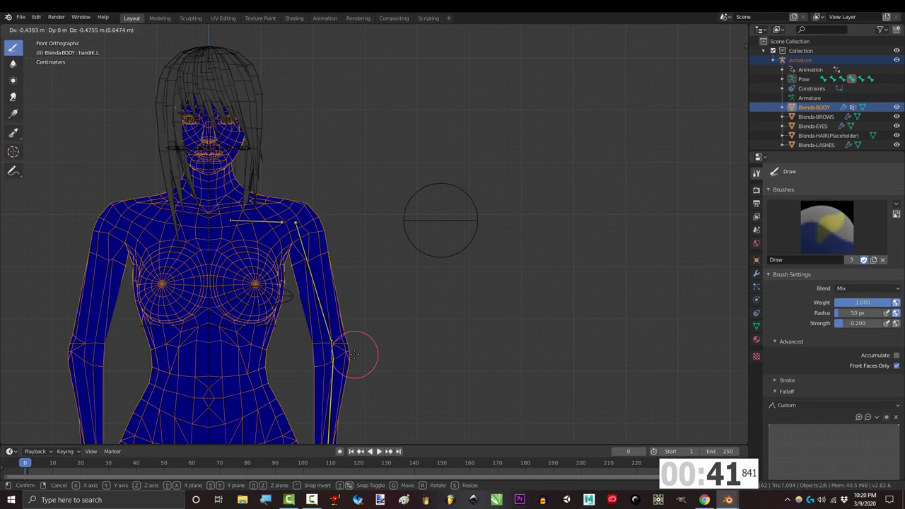
Undo unwanted ShoulderL and Bicep.L strokes, then show the hip.L weights on the thigh.
scroll(340, 298, "up", 7)
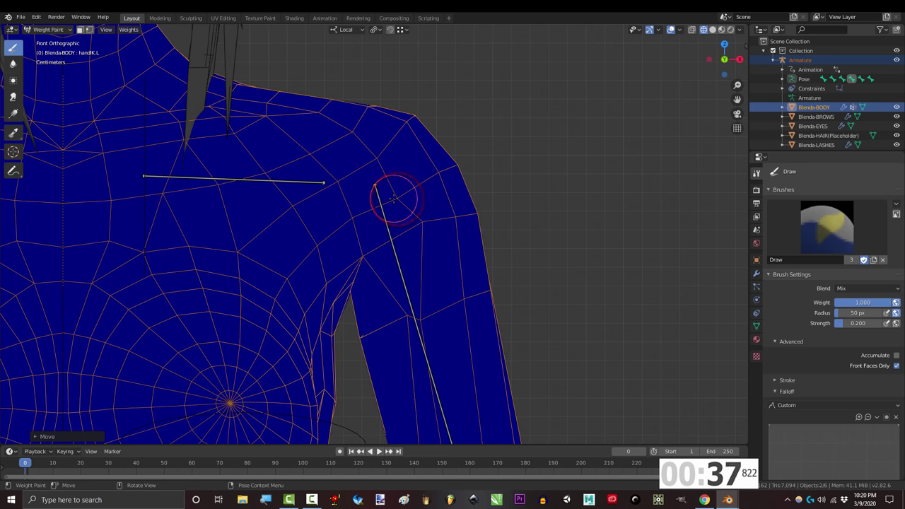
scroll(399, 282, "up", 1)
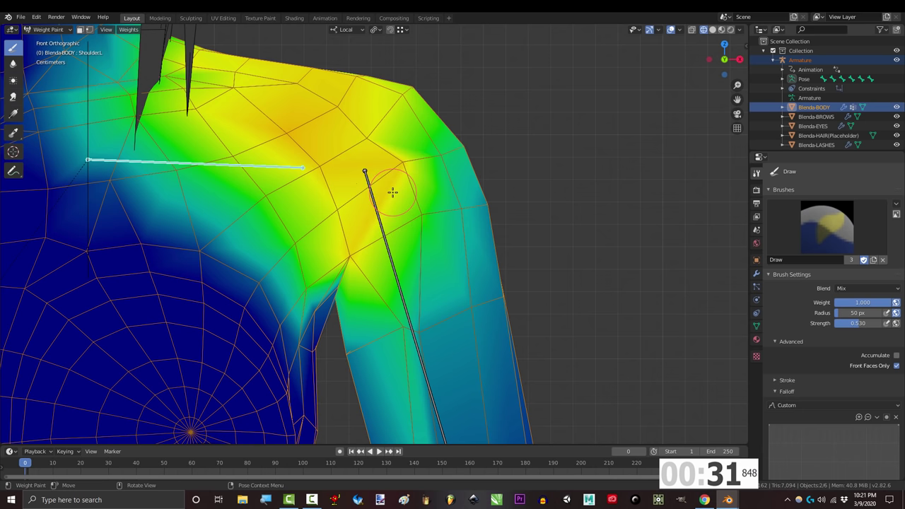
key("ctrl+z")
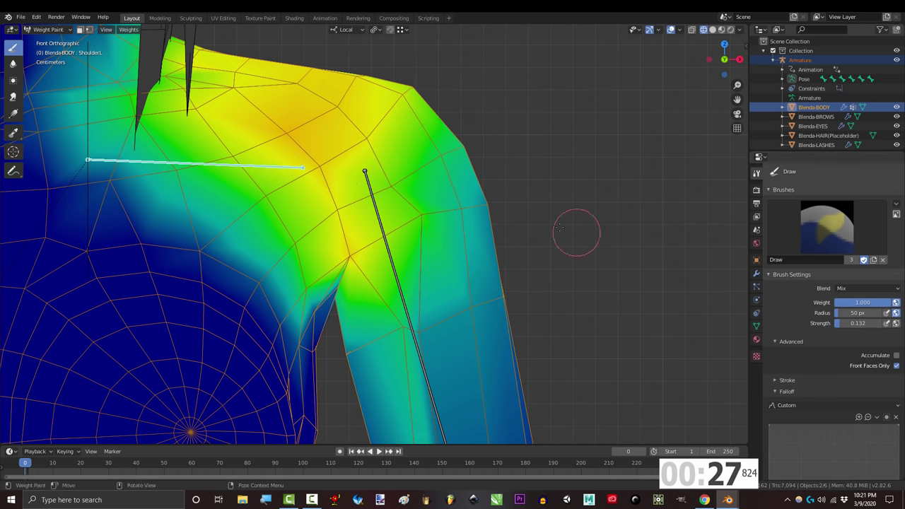
left_click(391, 185, "ctrl")
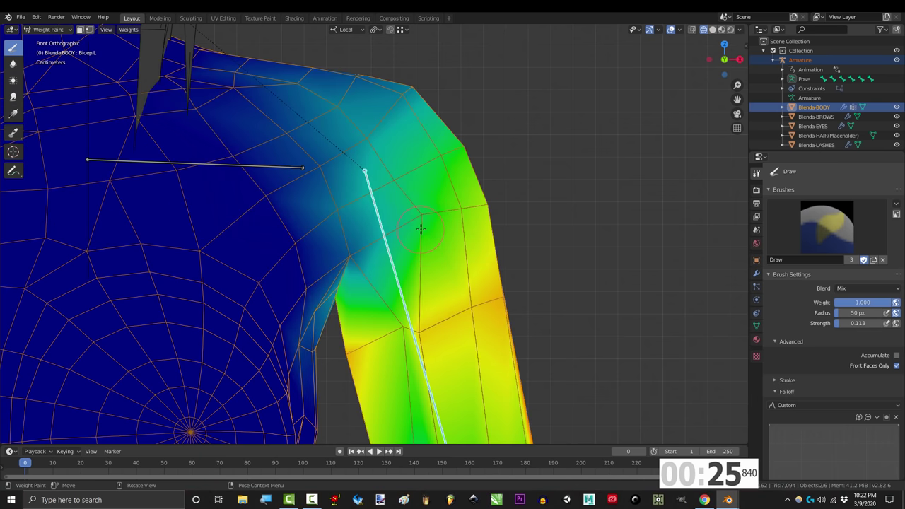
key("ctrl+z")
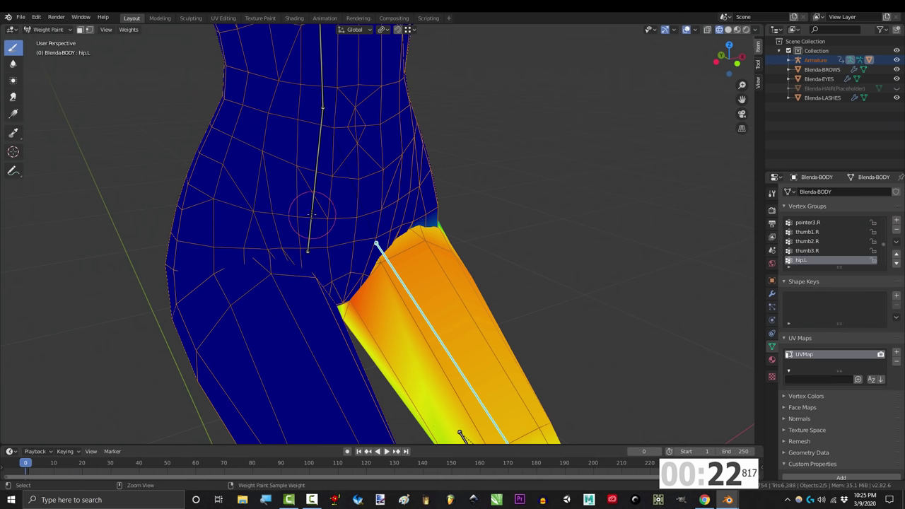
left_click(375, 251, "ctrl")
left_click(376, 254, "ctrl")
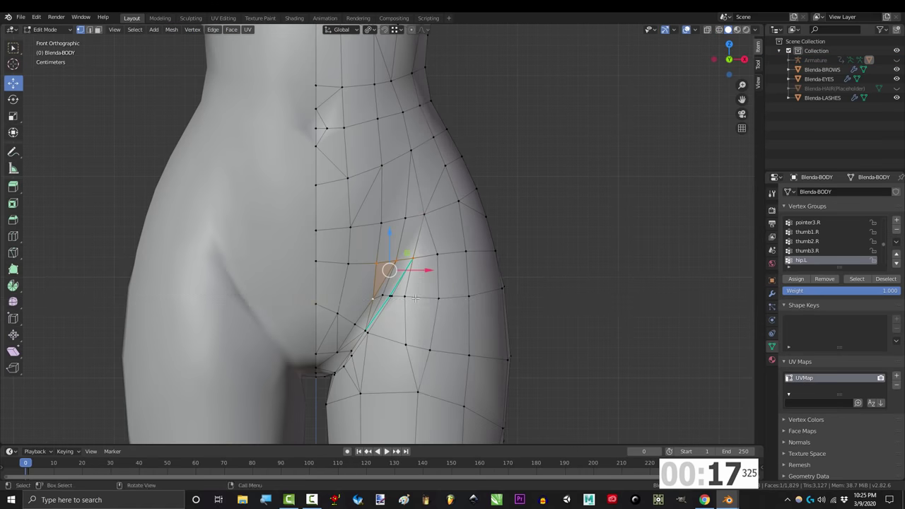
Knife a new edge across the inner hip, then rotate the forearm bone to test the elbow.
key("k")
scroll(411, 282, "up", 2)
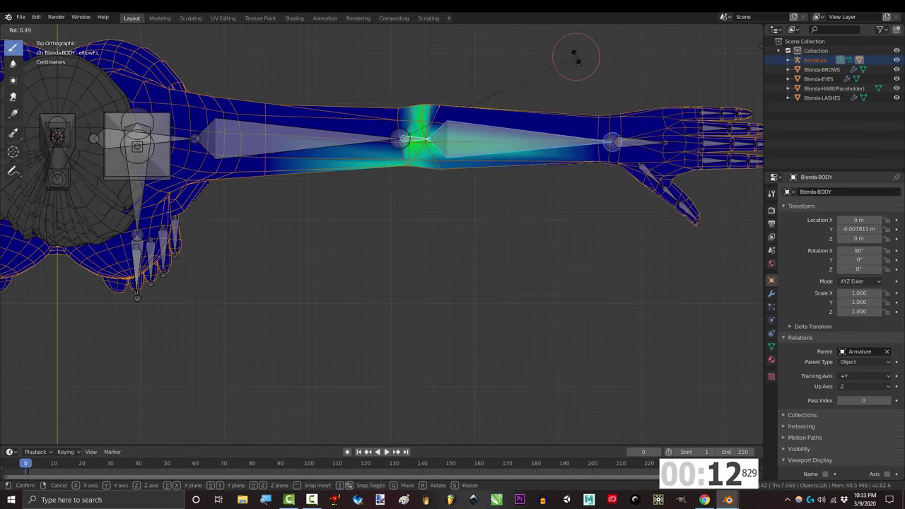
key("r")
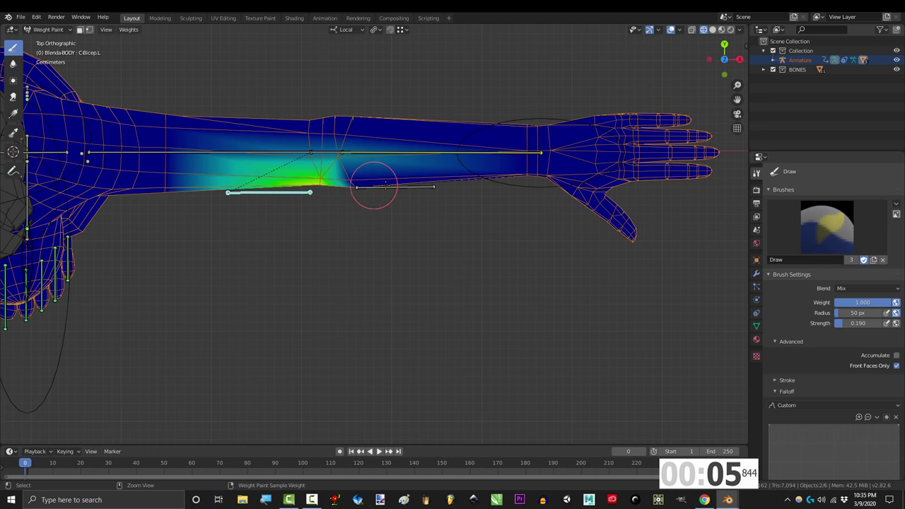
Move the handIK.L control to swing the left arm down and test the elbow bend.
key("g")
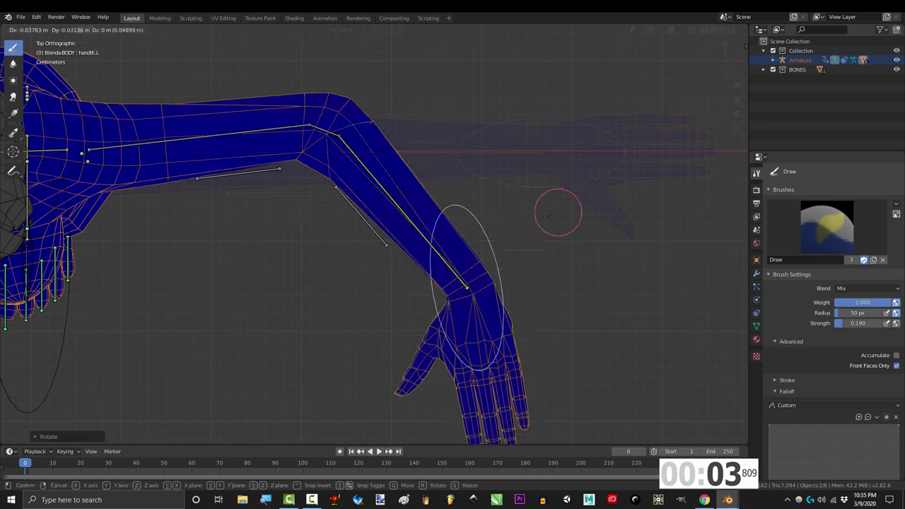